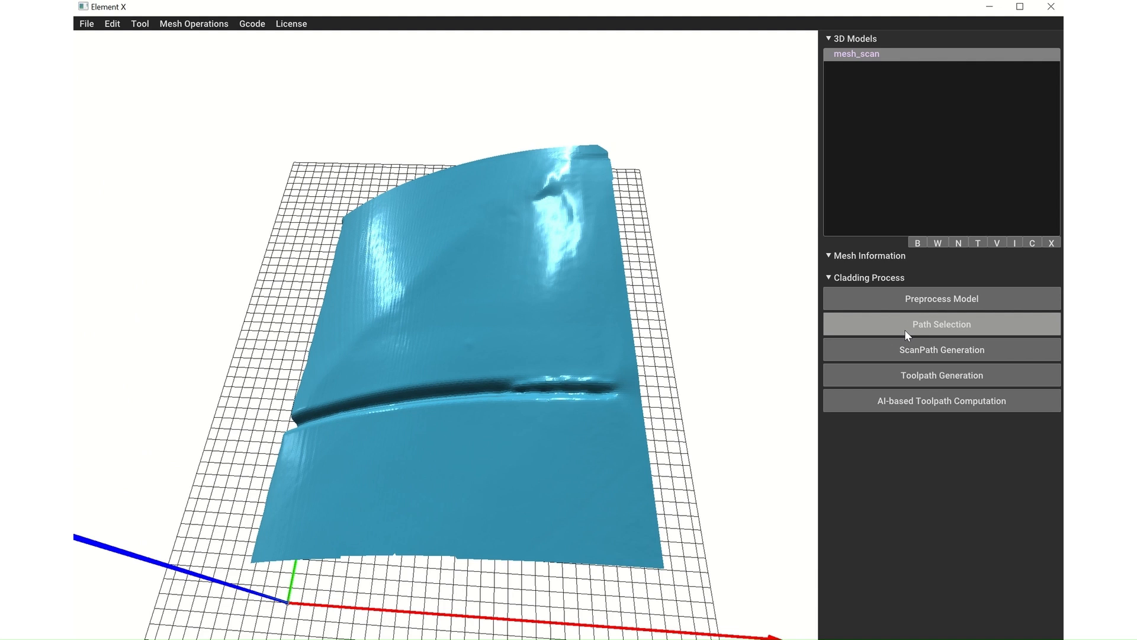
# Create a two-point welding path along the groove of mesh_scan, from its open edge to the step in the groove, and import it
pyautogui.click(905, 329)
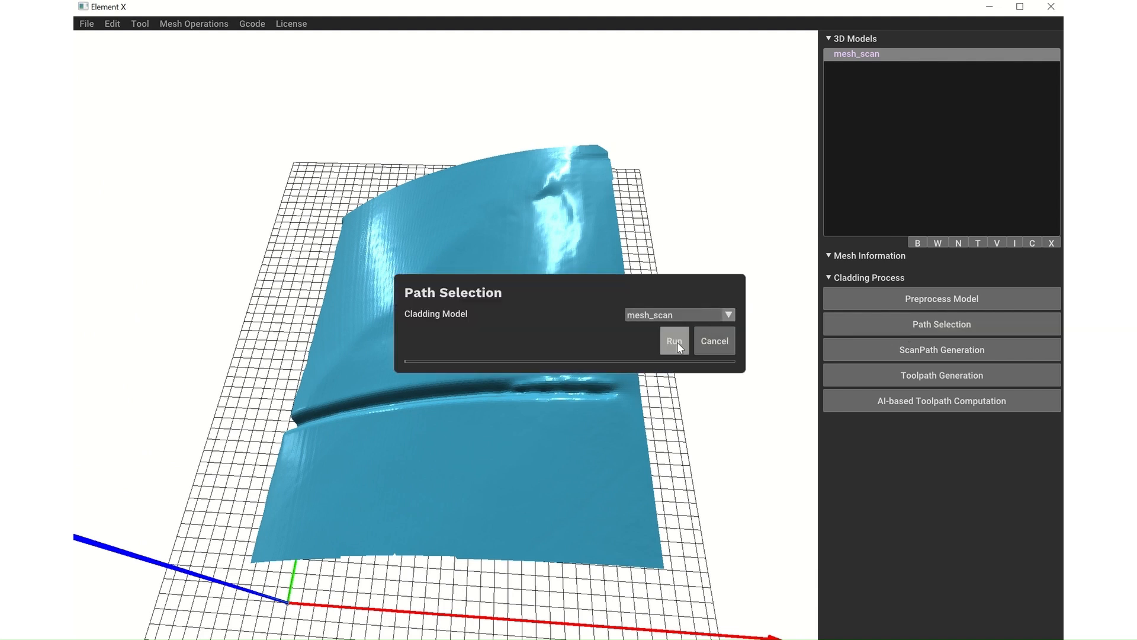
pyautogui.click(677, 342)
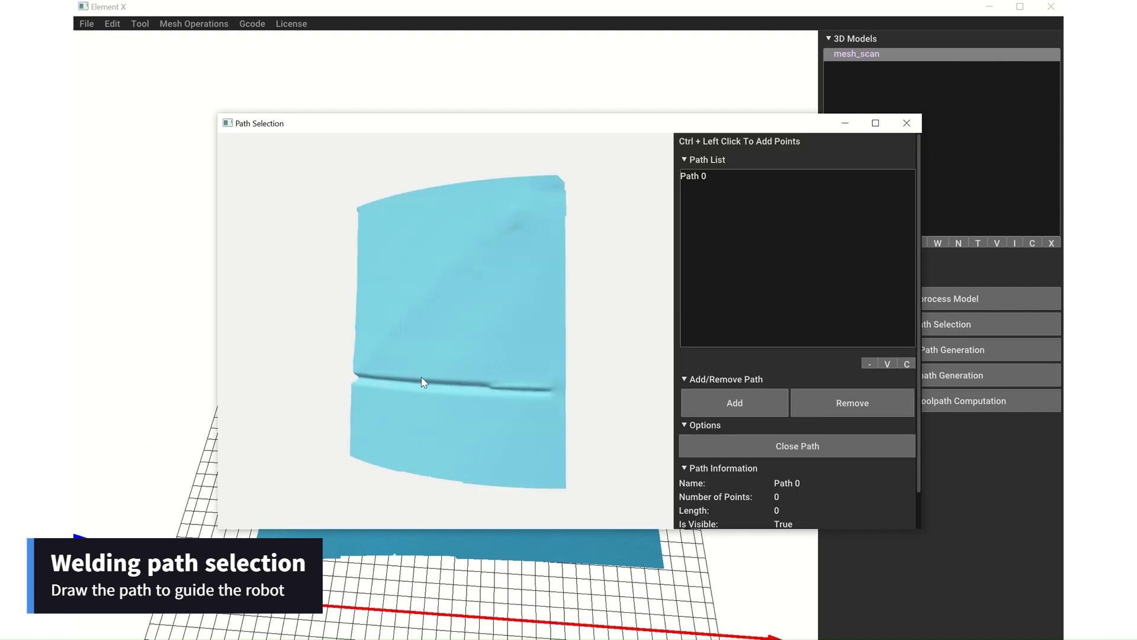
pyautogui.moveTo(482, 357); pyautogui.dragTo(502, 353)
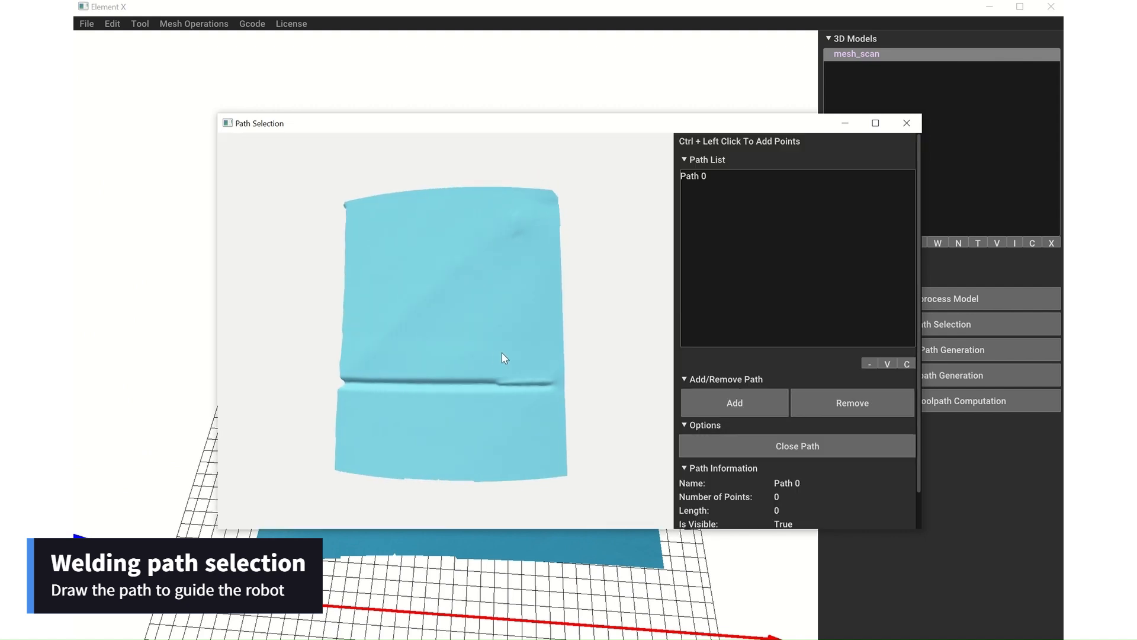
pyautogui.keyDown('ctrl'); pyautogui.click(346, 383); pyautogui.keyUp('ctrl')
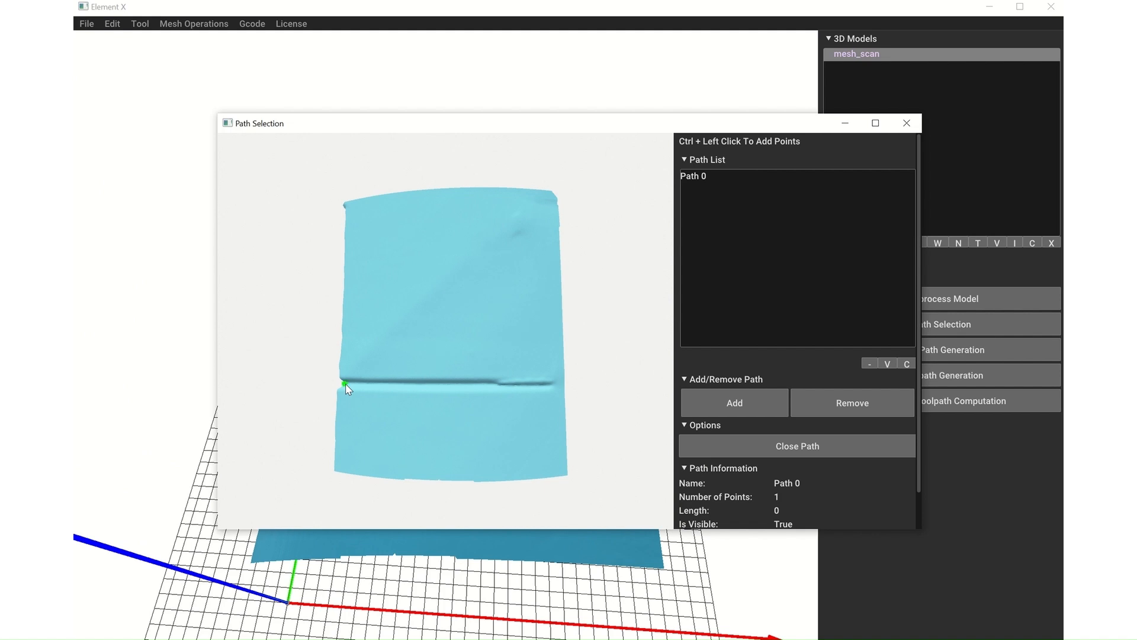
pyautogui.keyDown('ctrl'); pyautogui.rightClick(493, 385); pyautogui.keyUp('ctrl')
pyautogui.scroll(-2, 812, 465)
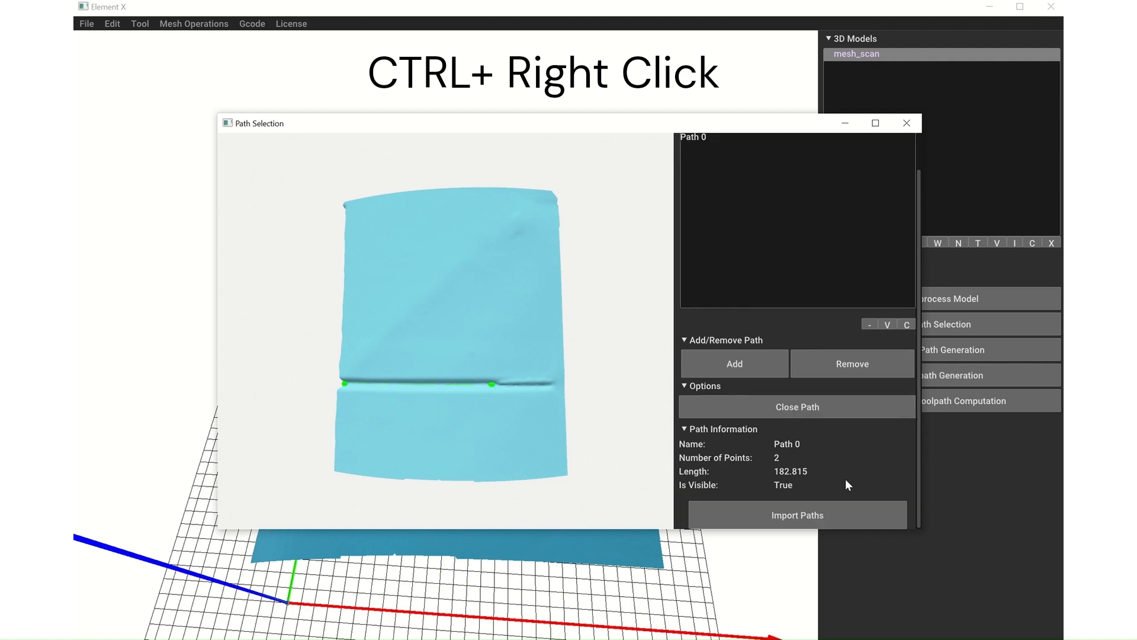
pyautogui.click(787, 515)
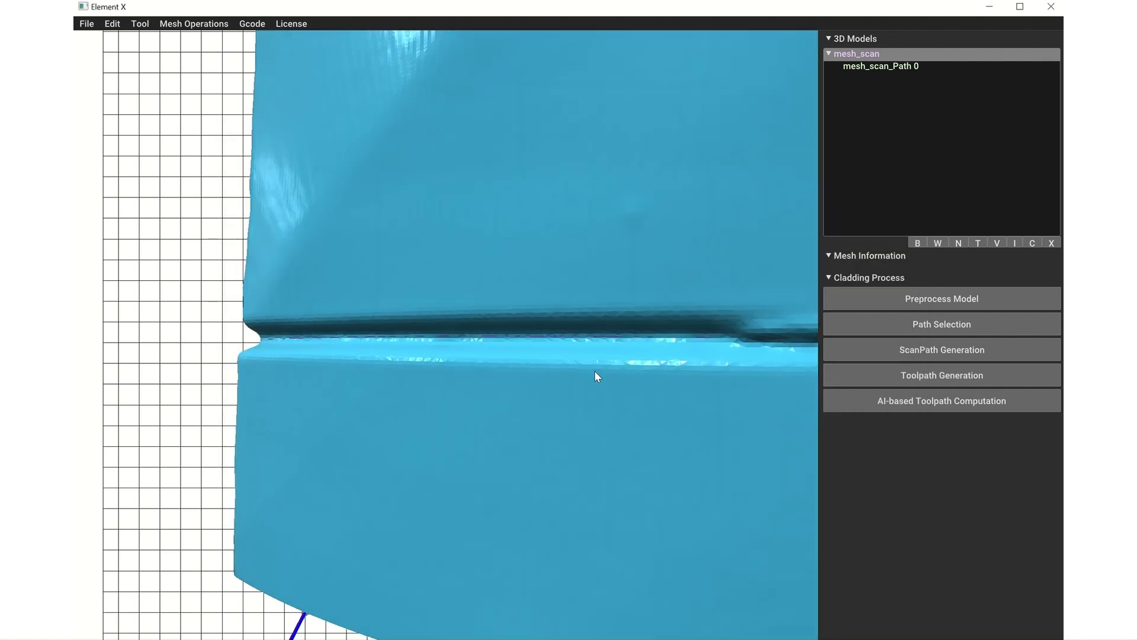
# Review the bead, cladding and general settings for the additive toolpath, including the toolpath types, without generating it
pyautogui.click(951, 377)
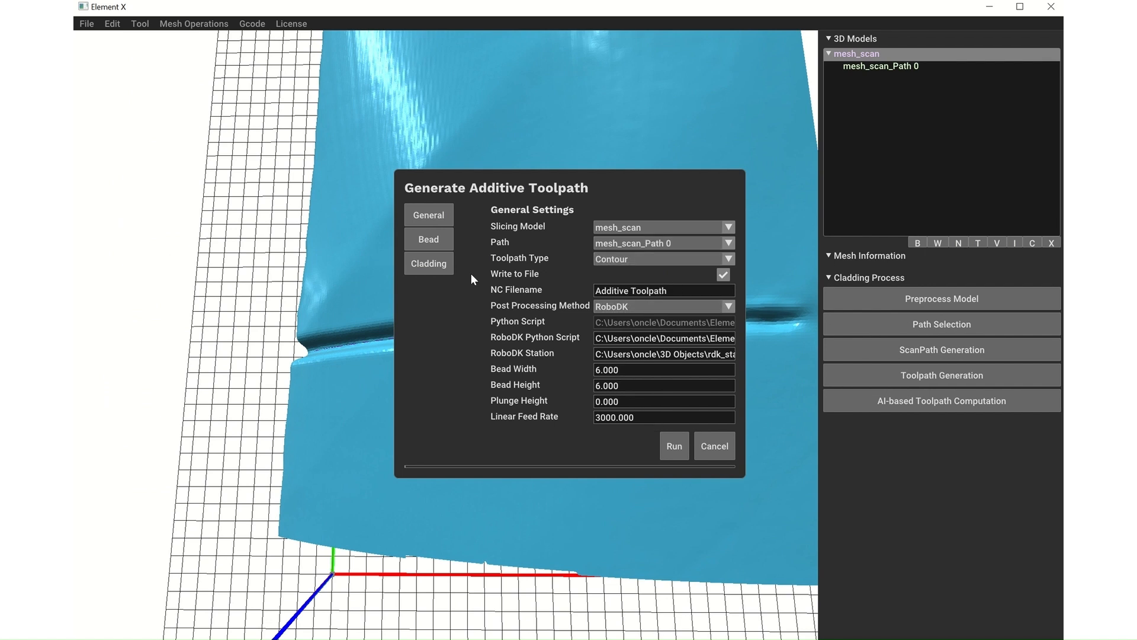
pyautogui.click(429, 240)
pyautogui.click(435, 270)
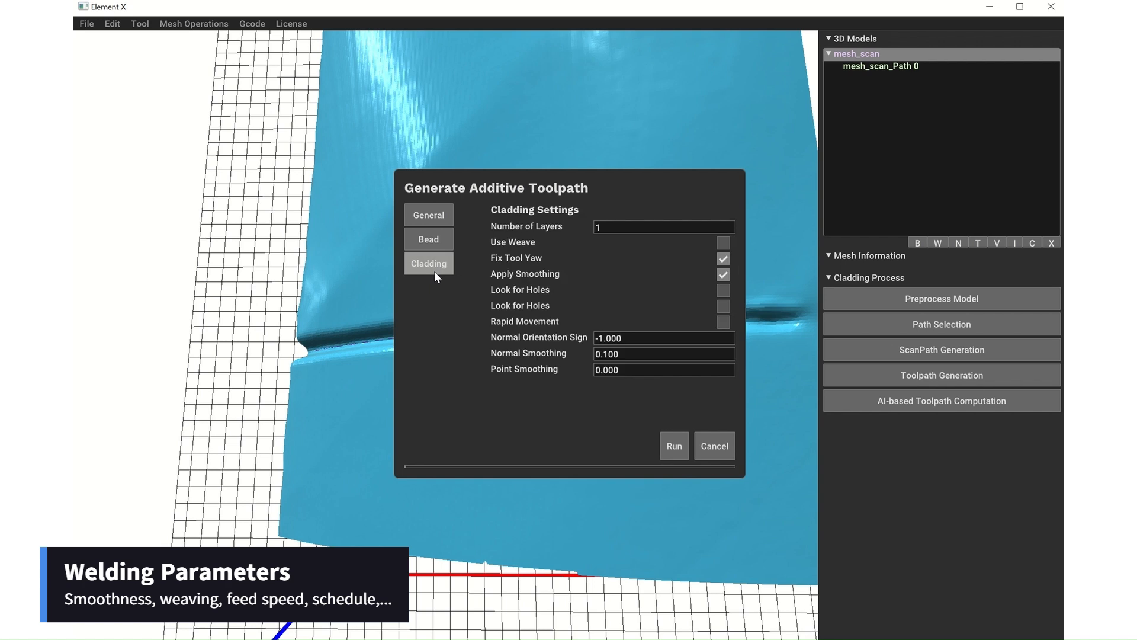
pyautogui.click(436, 215)
pyautogui.click(623, 259)
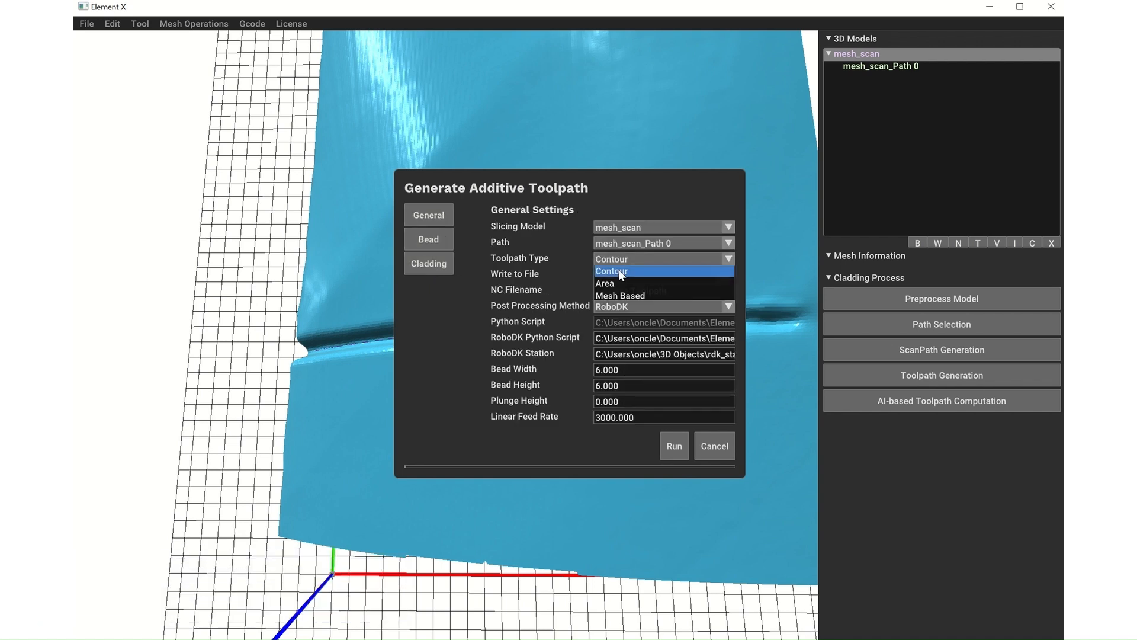
pyautogui.click(621, 273)
pyautogui.click(720, 447)
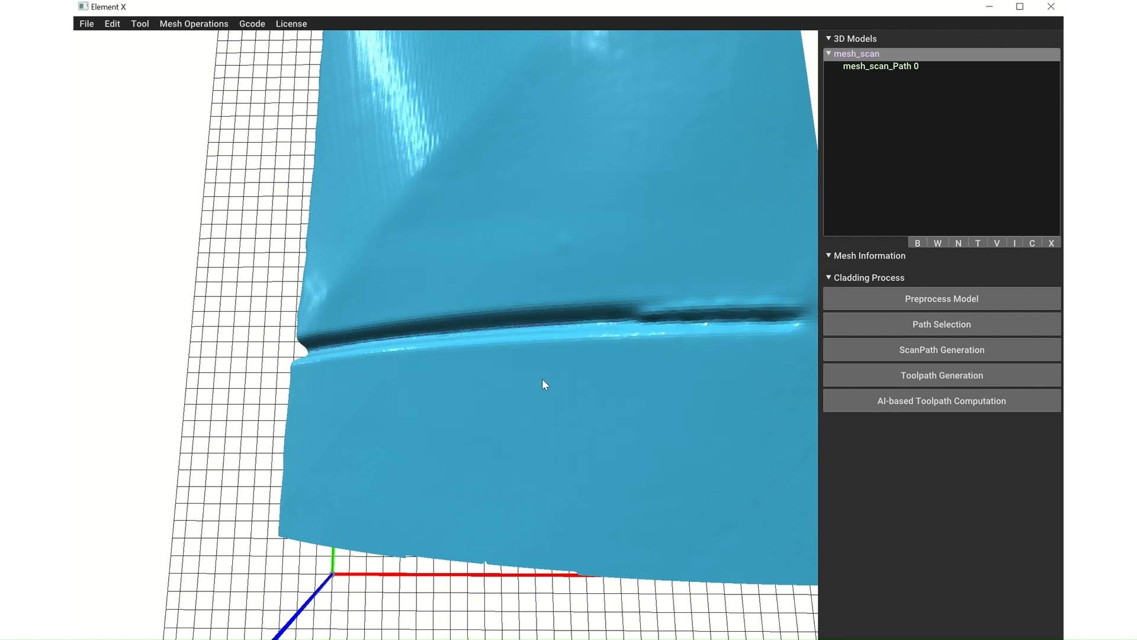
# Place two points on the mesh above the groove, the second farther away from it, to define the torch's Y direction
pyautogui.moveTo(542, 378); pyautogui.dragTo(549, 377, button='middle')
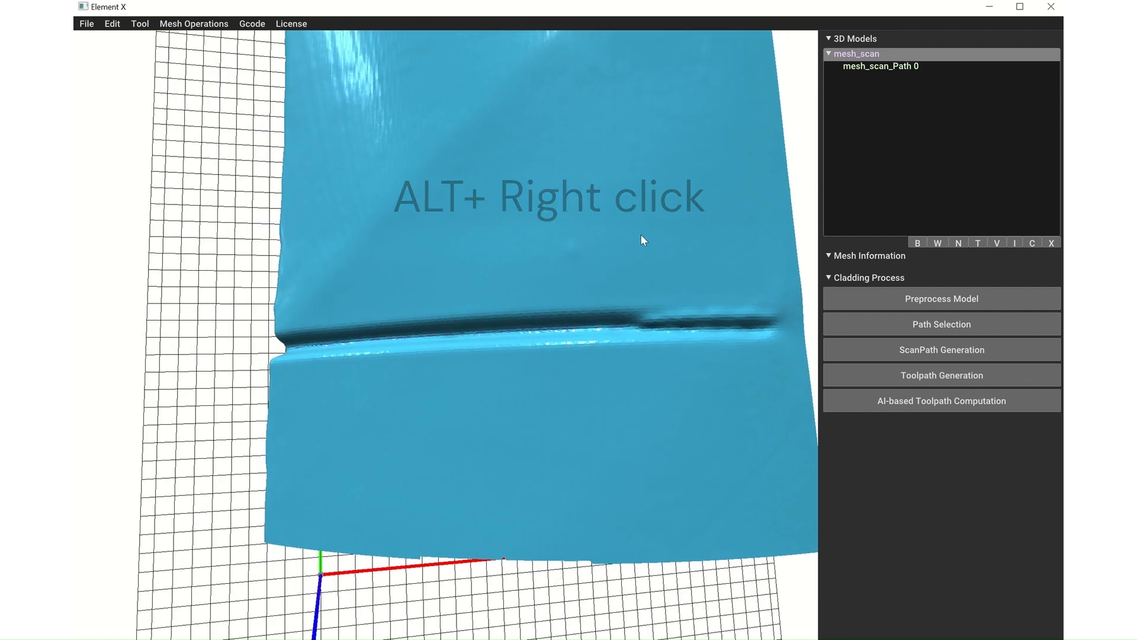
pyautogui.keyDown('alt'); pyautogui.rightClick(641, 268); pyautogui.keyUp('alt')
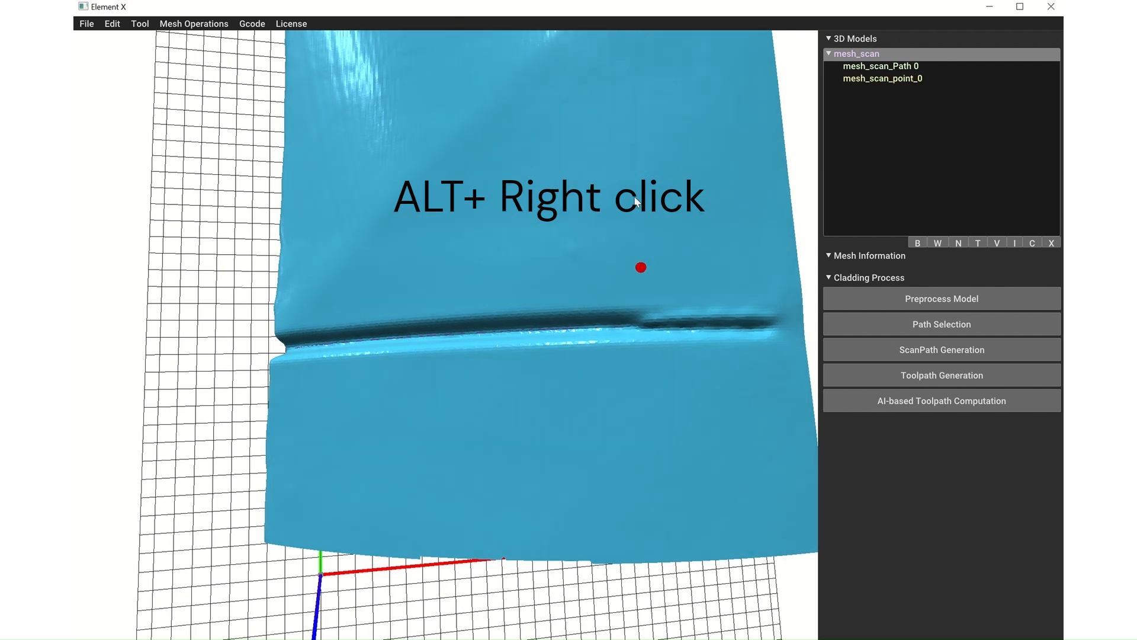
pyautogui.keyDown('alt'); pyautogui.rightClick(635, 196); pyautogui.keyUp('alt')
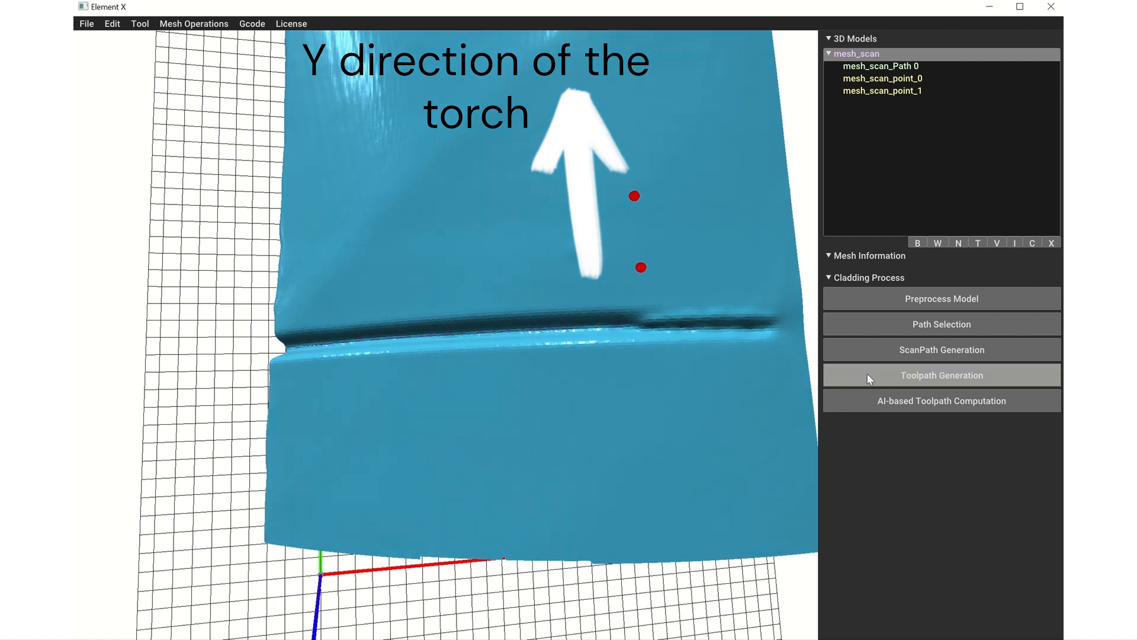
# Generate the additive toolpath for mesh_scan_Path 0 and simulate it in RoboDK with WF as the working frame
pyautogui.click(866, 375)
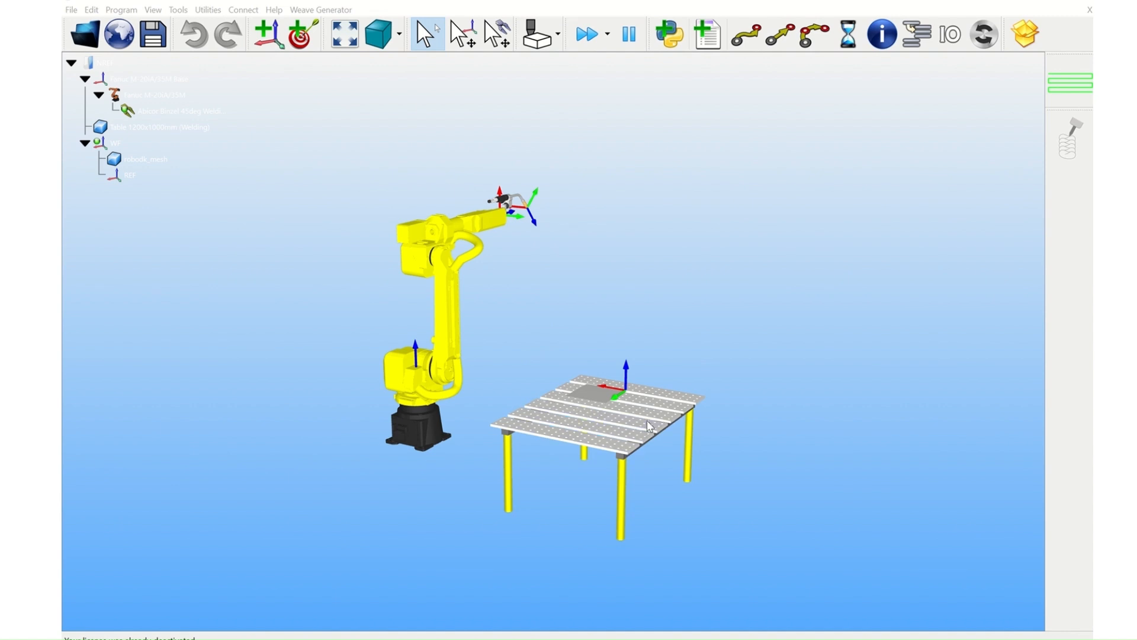
pyautogui.click(531, 282)
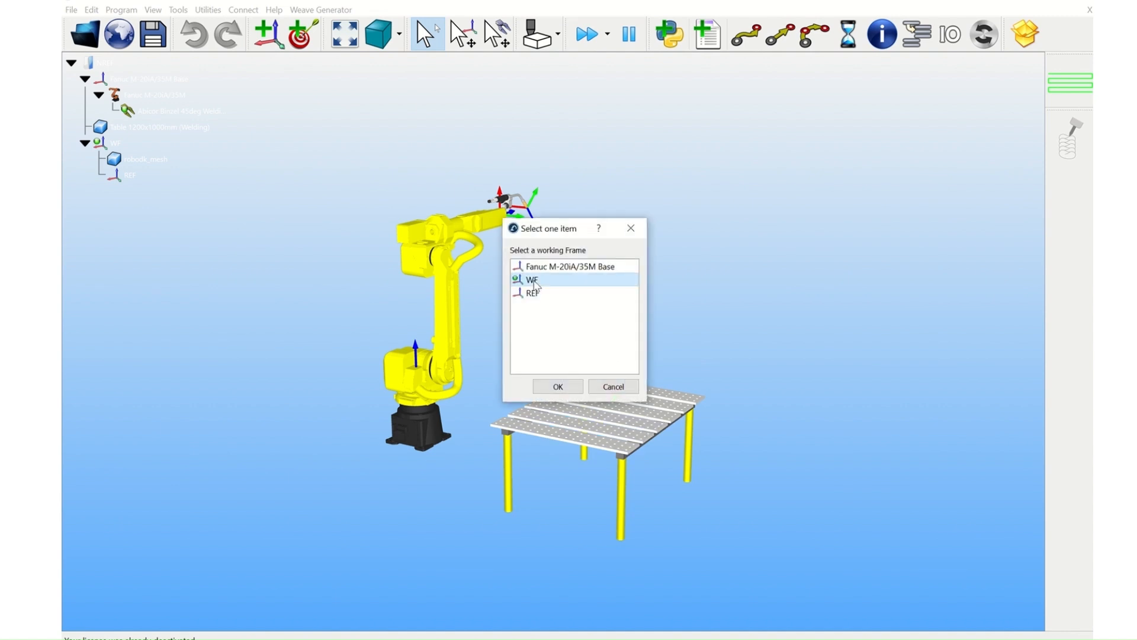
pyautogui.click(558, 386)
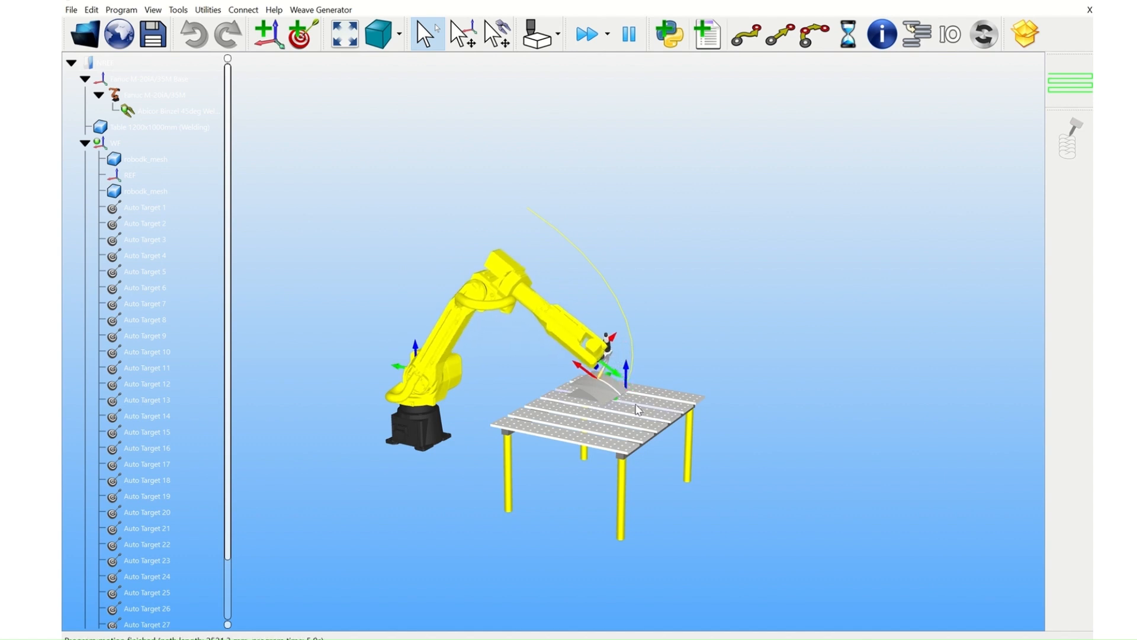
pyautogui.click(577, 373)
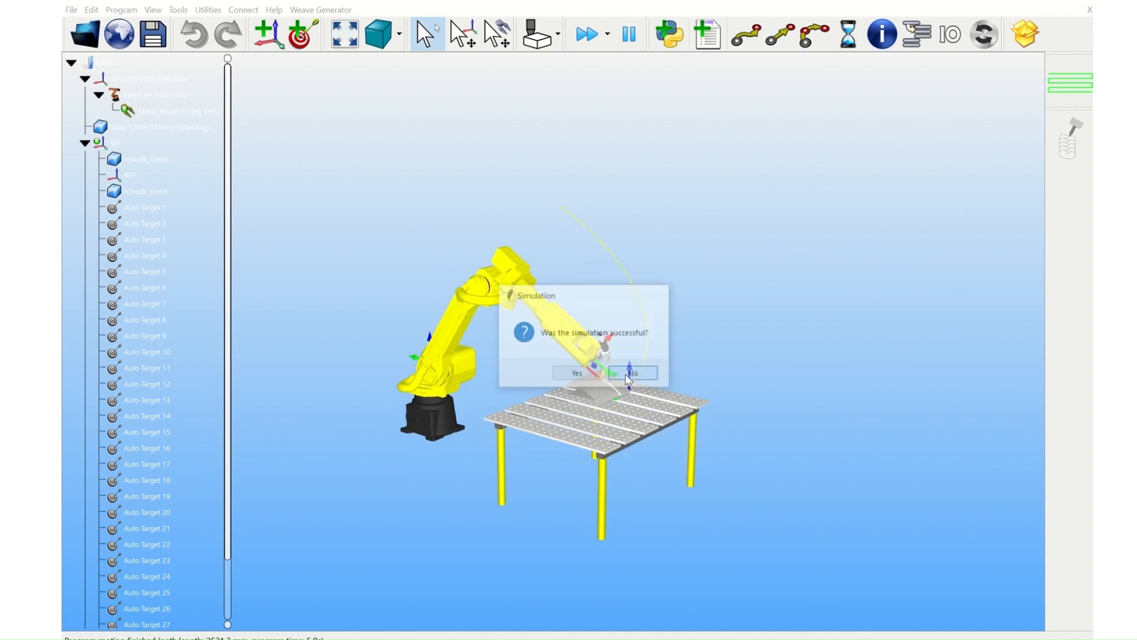
# Examine the torch direction along the weld groove by stepping through the motion program, and return to Element X
pyautogui.scroll(10, 629, 391)
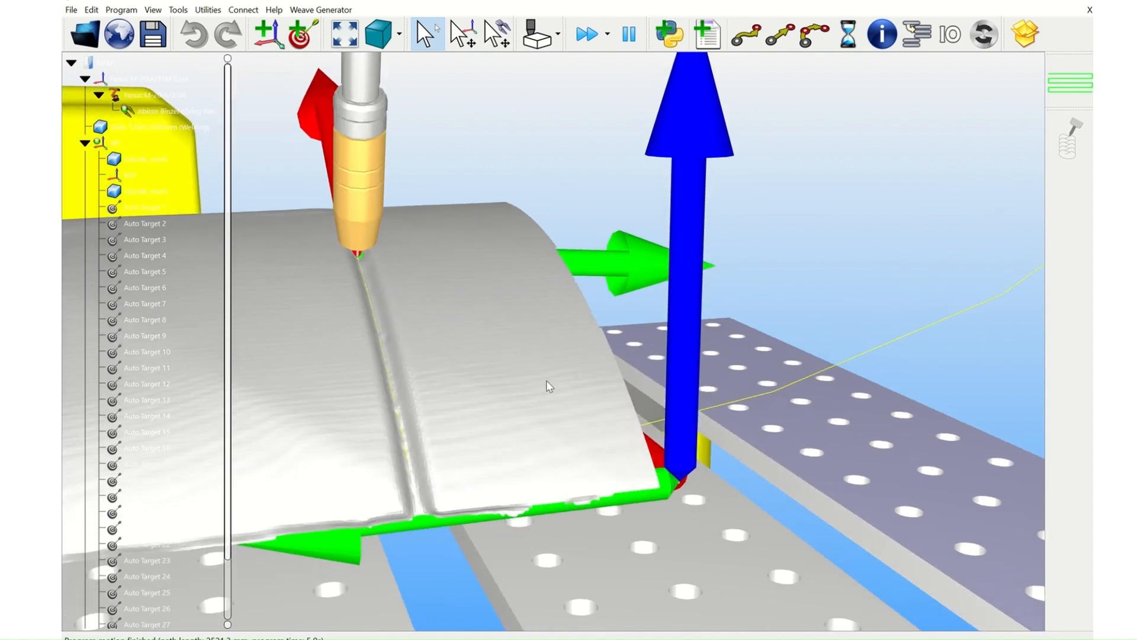
pyautogui.scroll(-5, 550, 387)
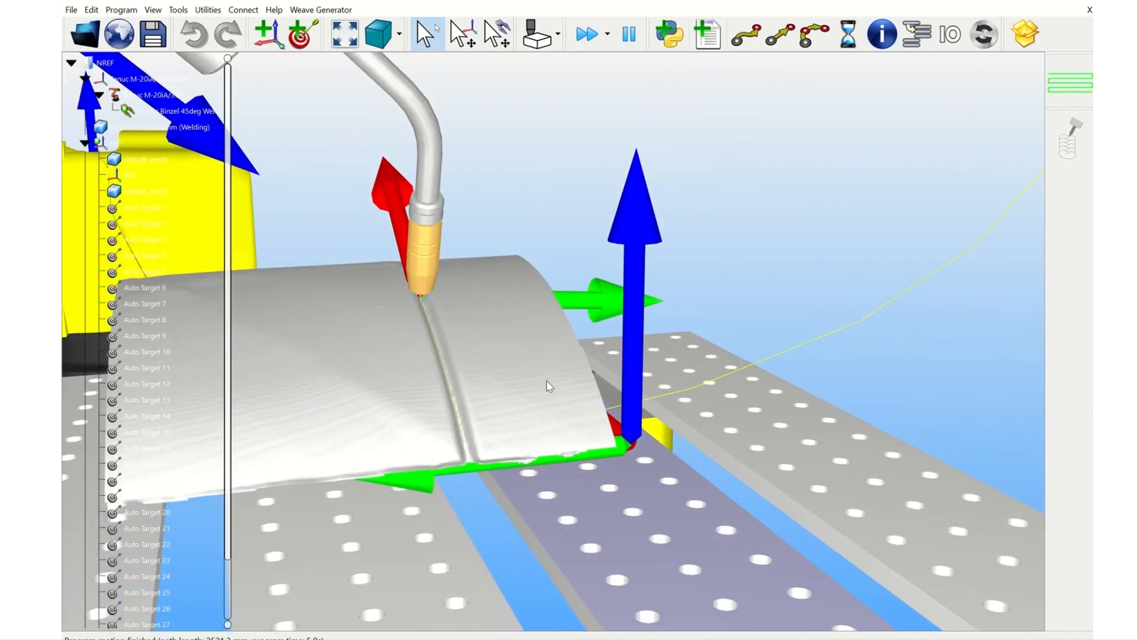
pyautogui.click(85, 143)
pyautogui.doubleClick(112, 159)
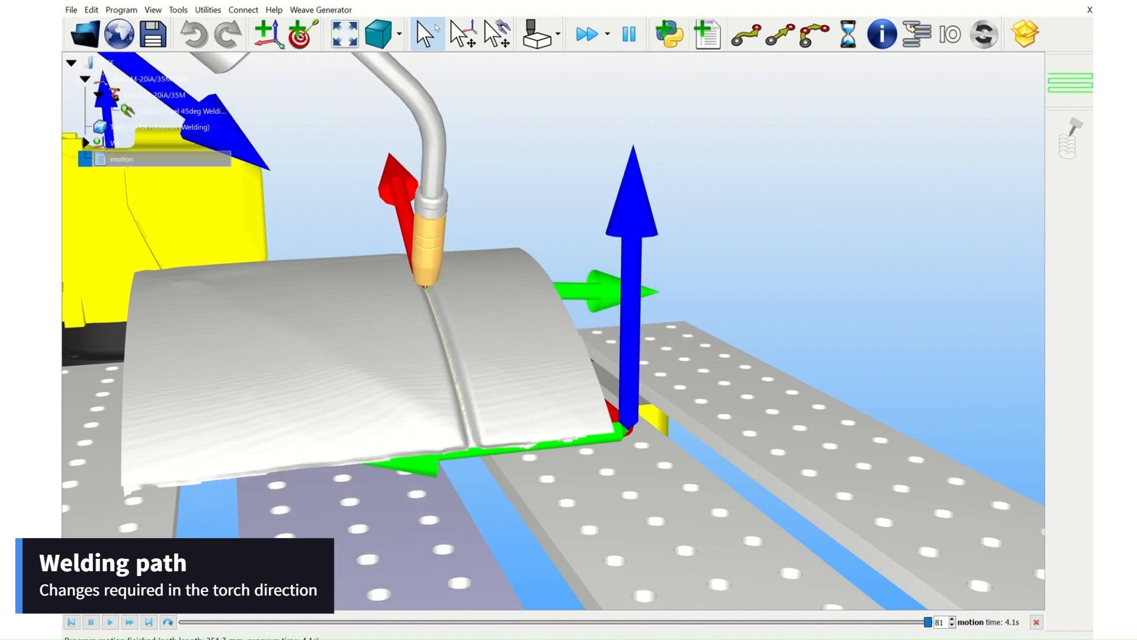
pyautogui.moveTo(933, 628); pyautogui.dragTo(924, 602)
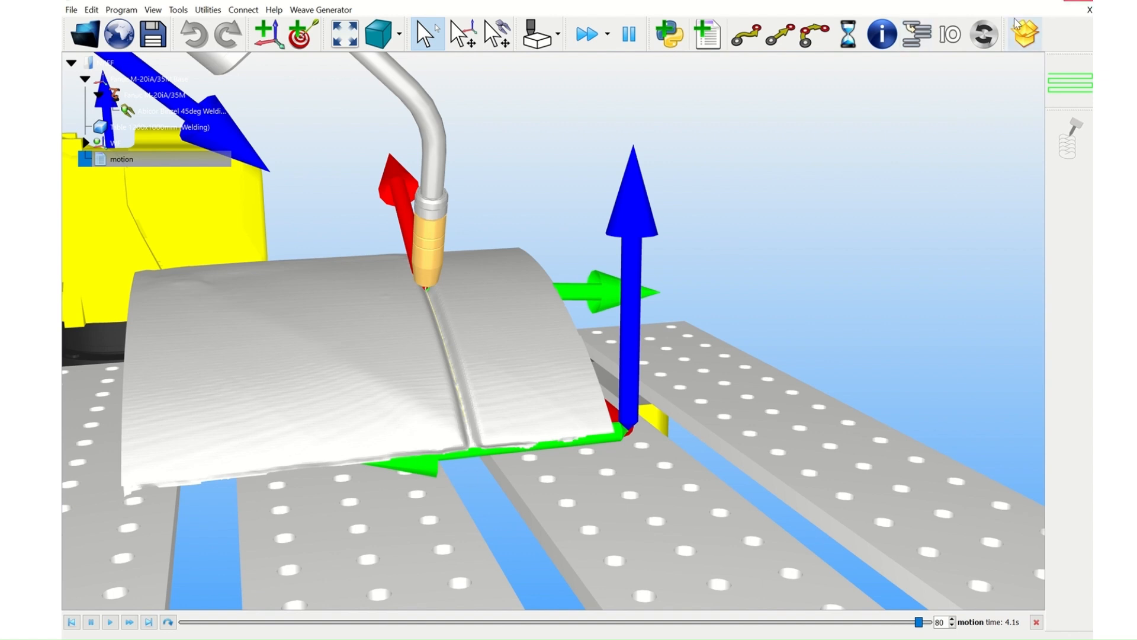
pyautogui.click(1083, 3)
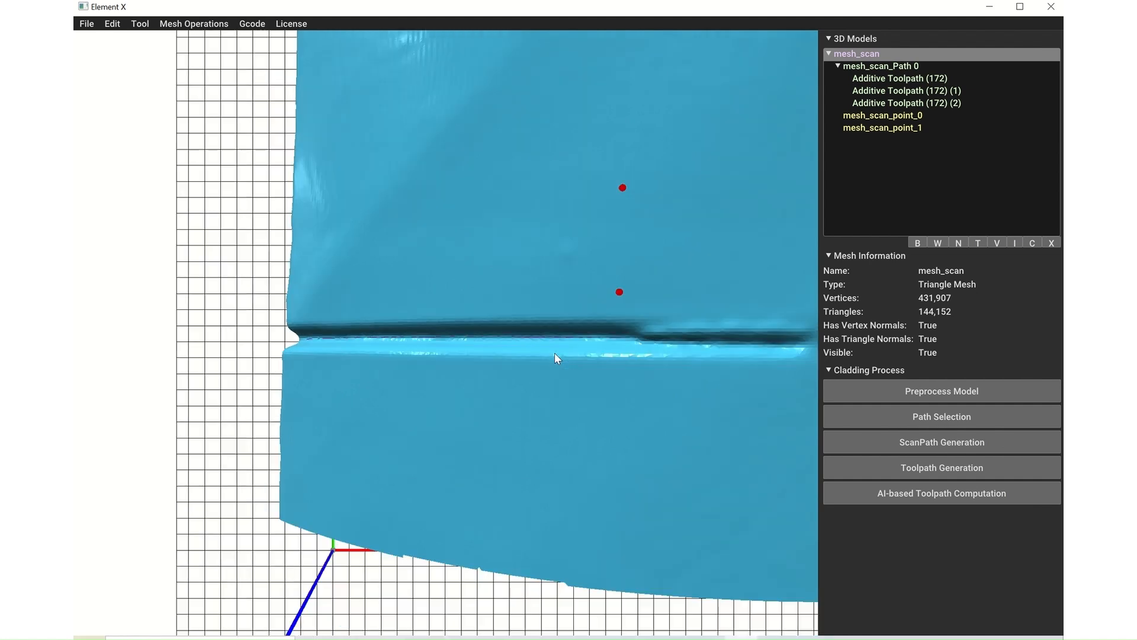
# Place two points on the mesh below the groove, running parallel to it towards its open edge, as the new torch Y direction
pyautogui.scroll(-5, 555, 353)
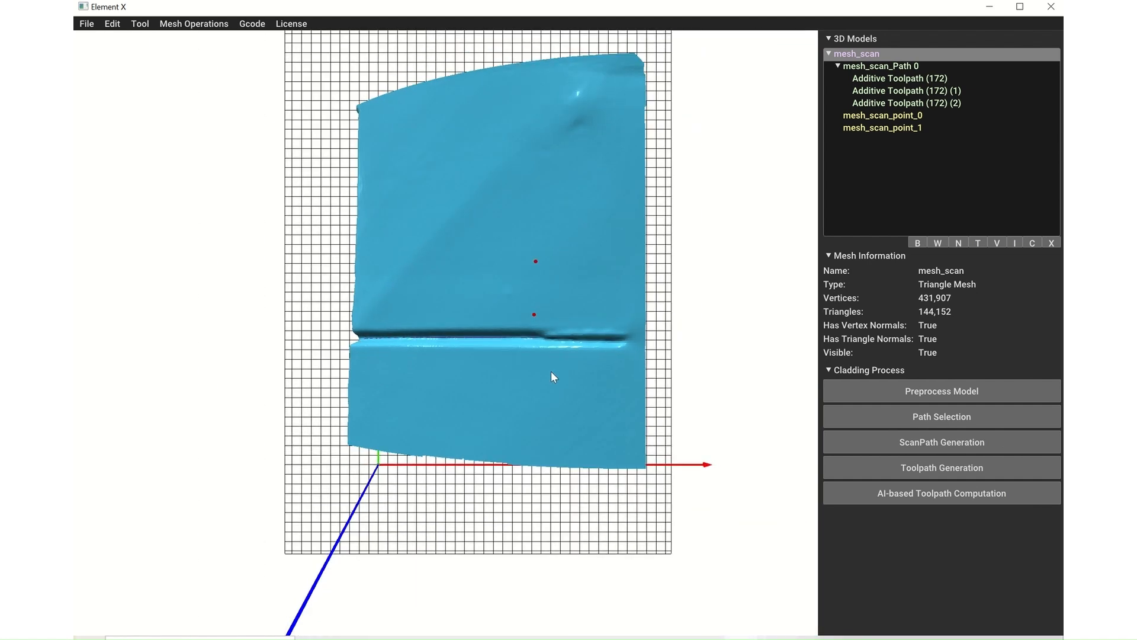
pyautogui.click(539, 368)
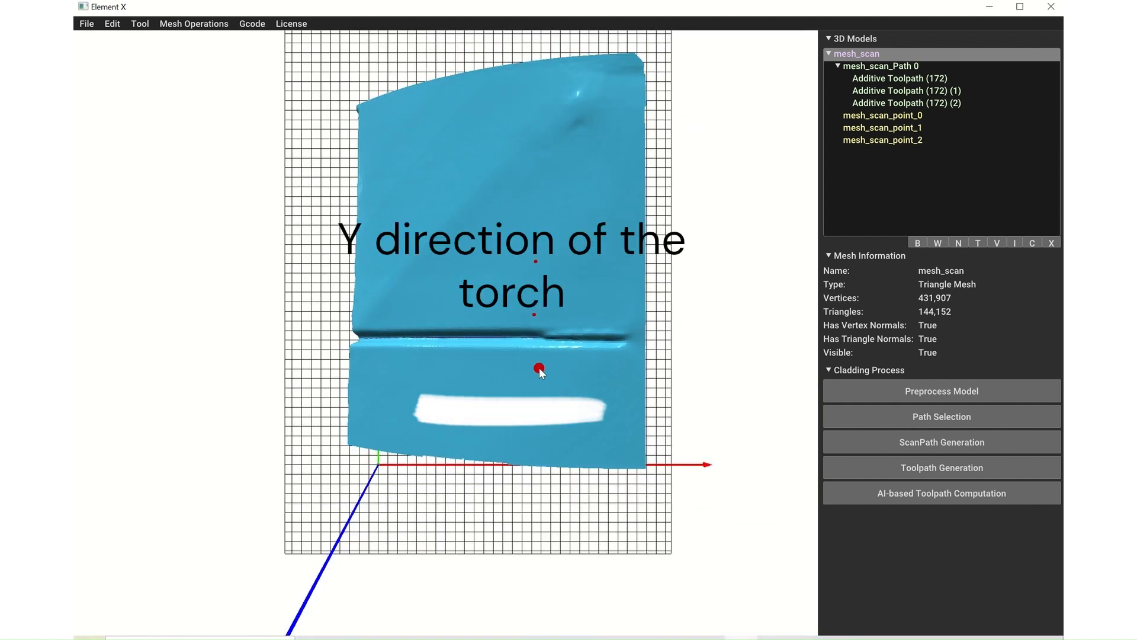
pyautogui.click(429, 363)
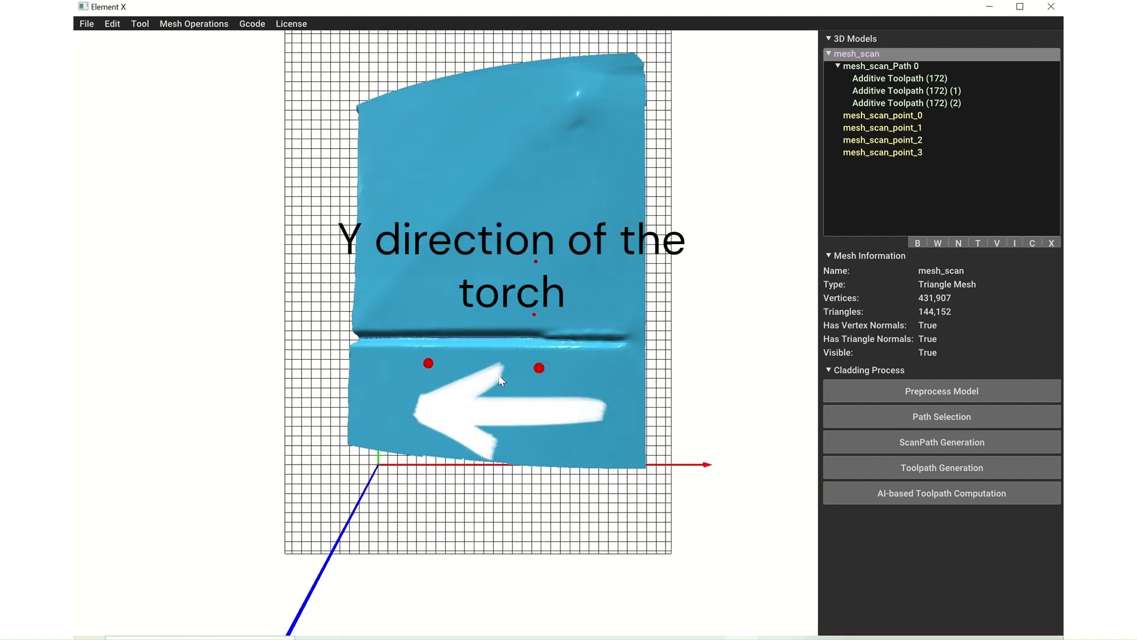
# Generate the contour toolpath again, simulate it in RoboDK with WF as the working frame, and mark the simulation as unsuccessful
pyautogui.click(830, 466)
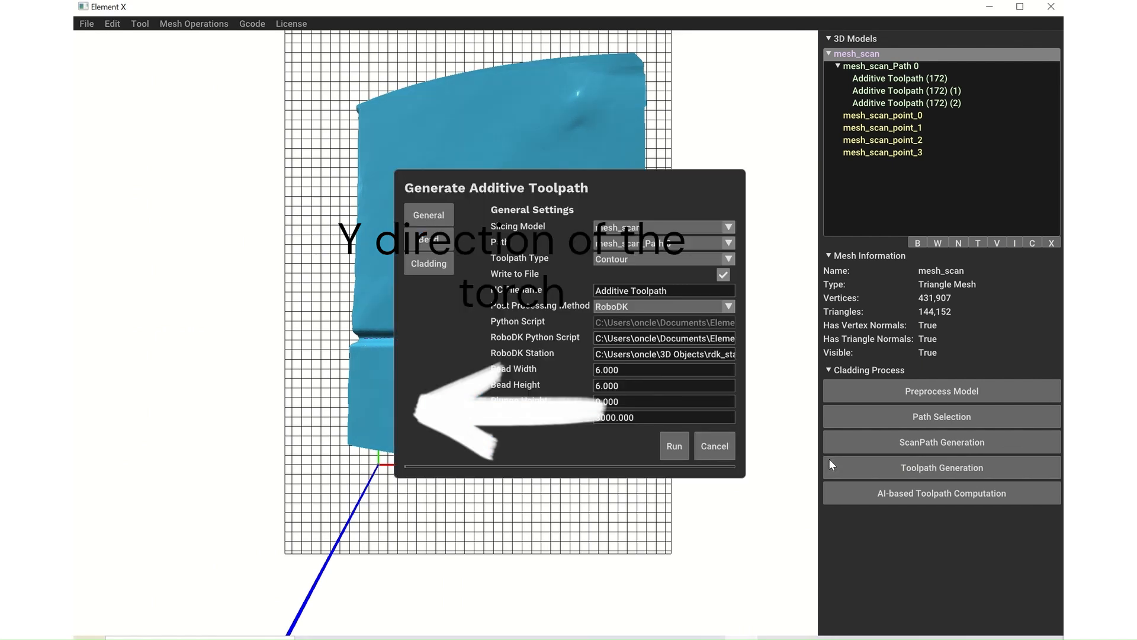
pyautogui.click(681, 449)
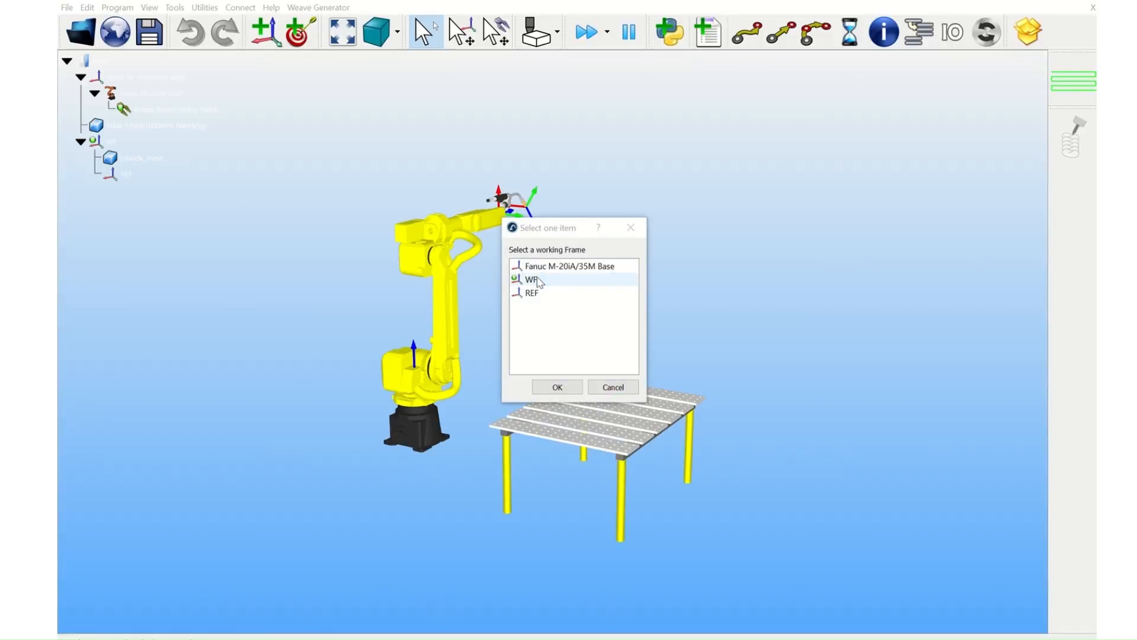
pyautogui.click(536, 280)
pyautogui.click(558, 388)
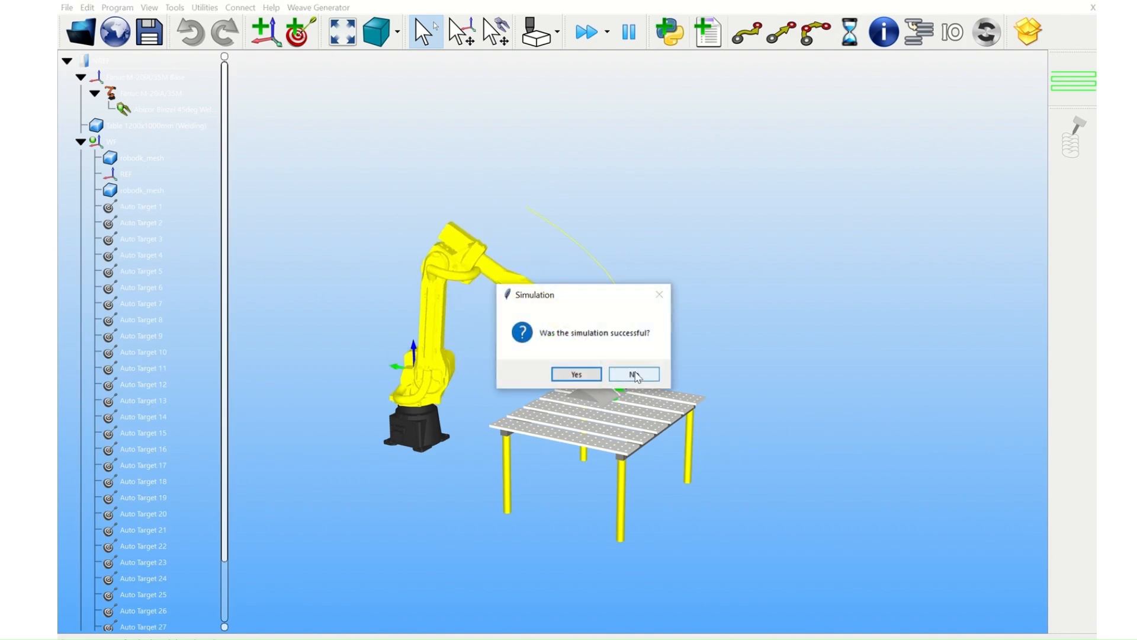
pyautogui.click(633, 375)
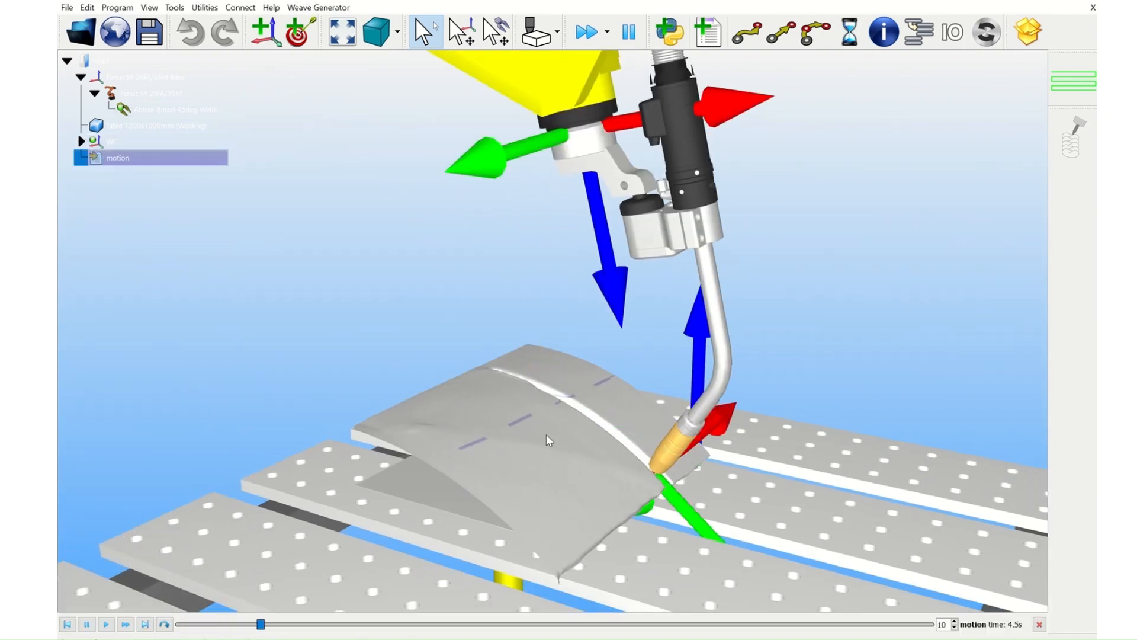
# Examine the torch's stability along the weld by scrubbing the motion program from several viewpoints
pyautogui.moveTo(930, 624); pyautogui.dragTo(908, 631)
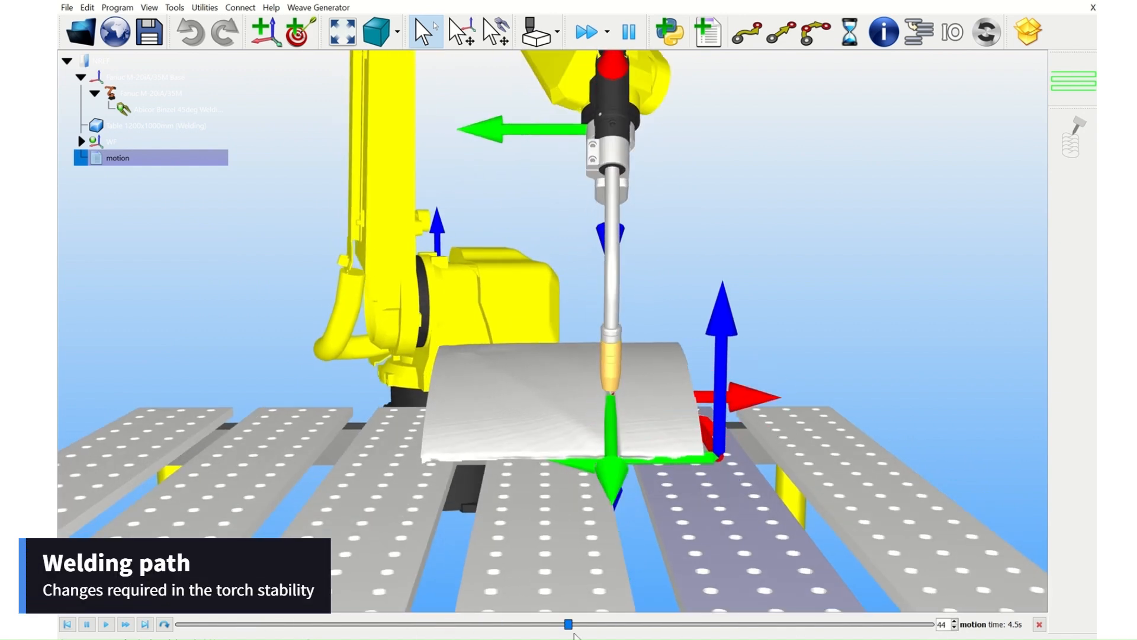
pyautogui.moveTo(775, 609); pyautogui.dragTo(677, 532, button='right')
pyautogui.scroll(-3, 681, 530)
pyautogui.moveTo(766, 493); pyautogui.dragTo(719, 503, button='right')
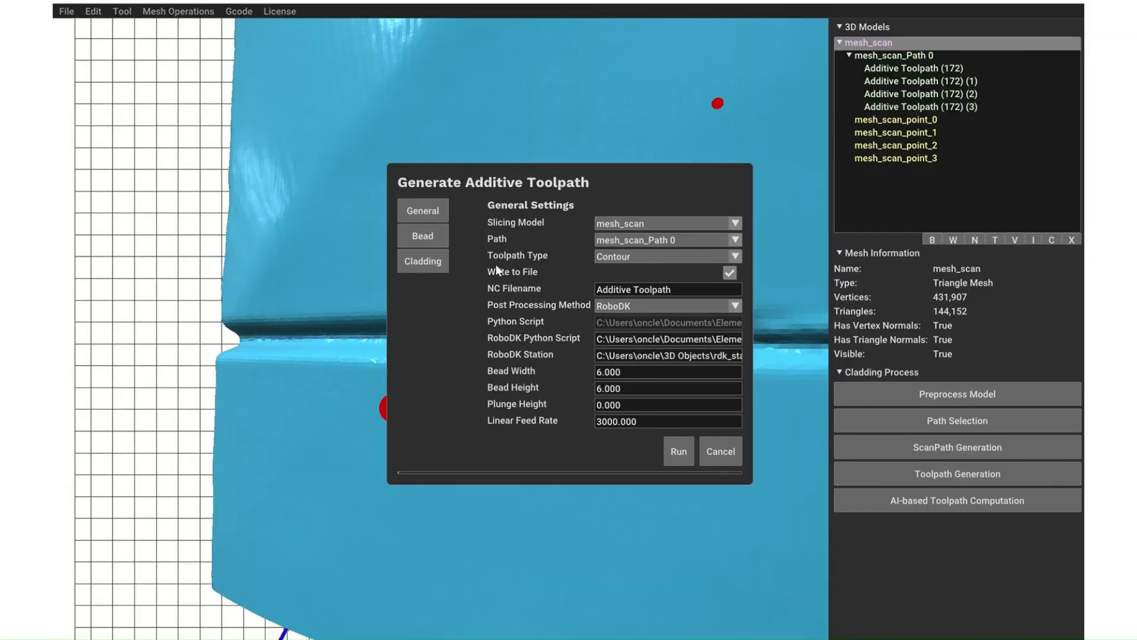
# Increase the smoothing in the cladding settings and simulate the regenerated toolpath in RoboDK with WF as the working frame
pyautogui.click(423, 261)
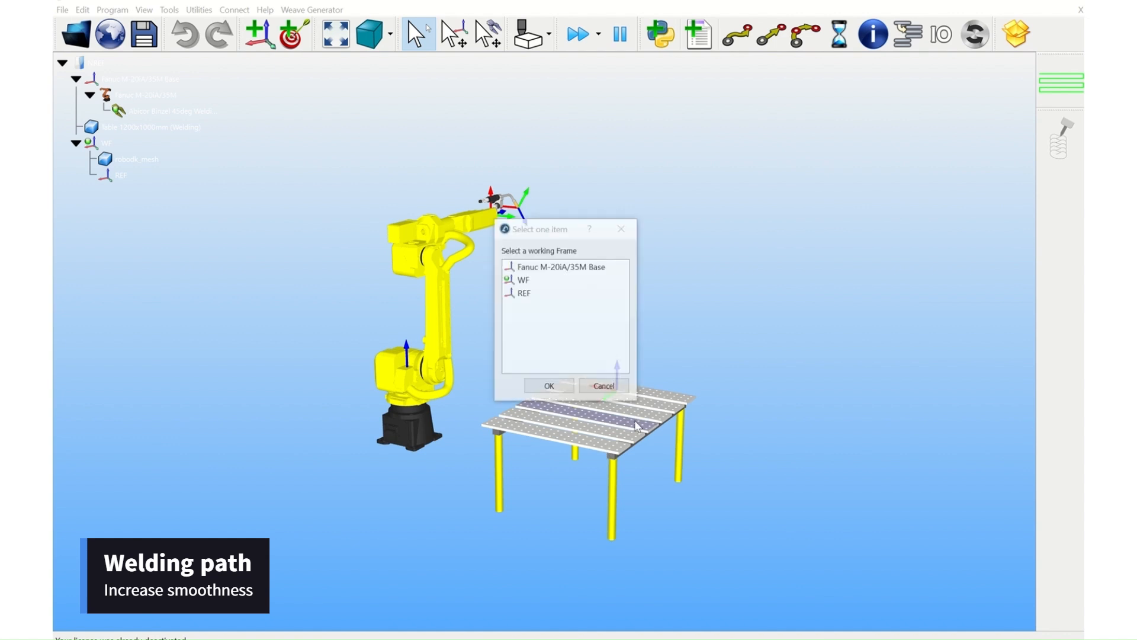
pyautogui.click(522, 281)
pyautogui.click(549, 385)
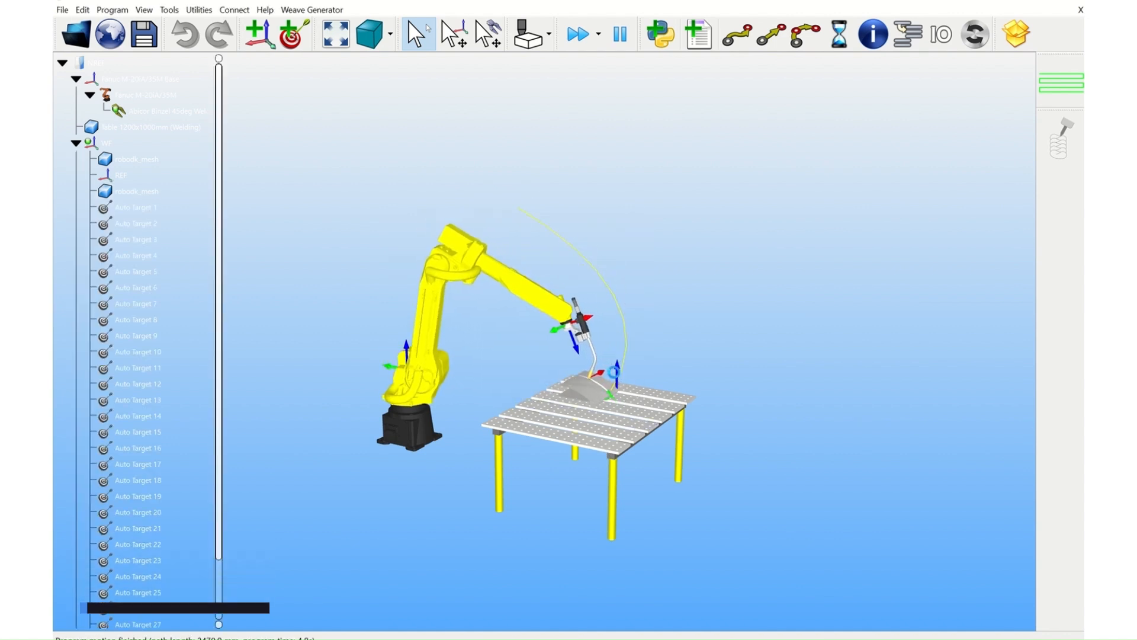
# Play the smoothed motion program and examine how the torch follows the groove
pyautogui.scroll(5, 634, 378)
pyautogui.click(76, 144)
pyautogui.doubleClick(113, 159)
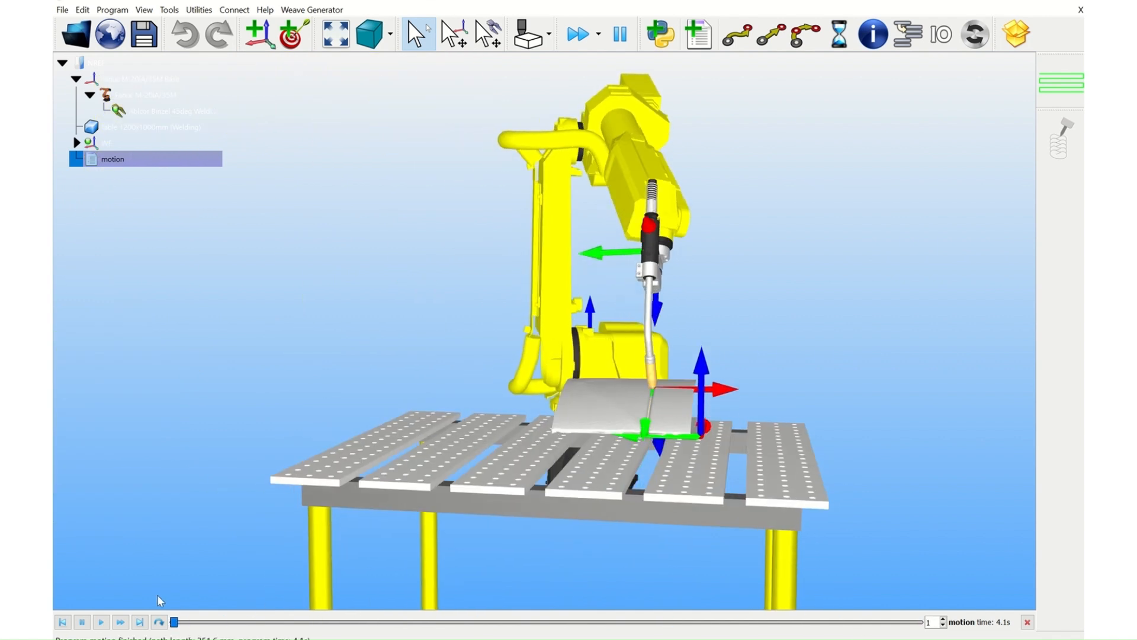
pyautogui.scroll(-3, 554, 346)
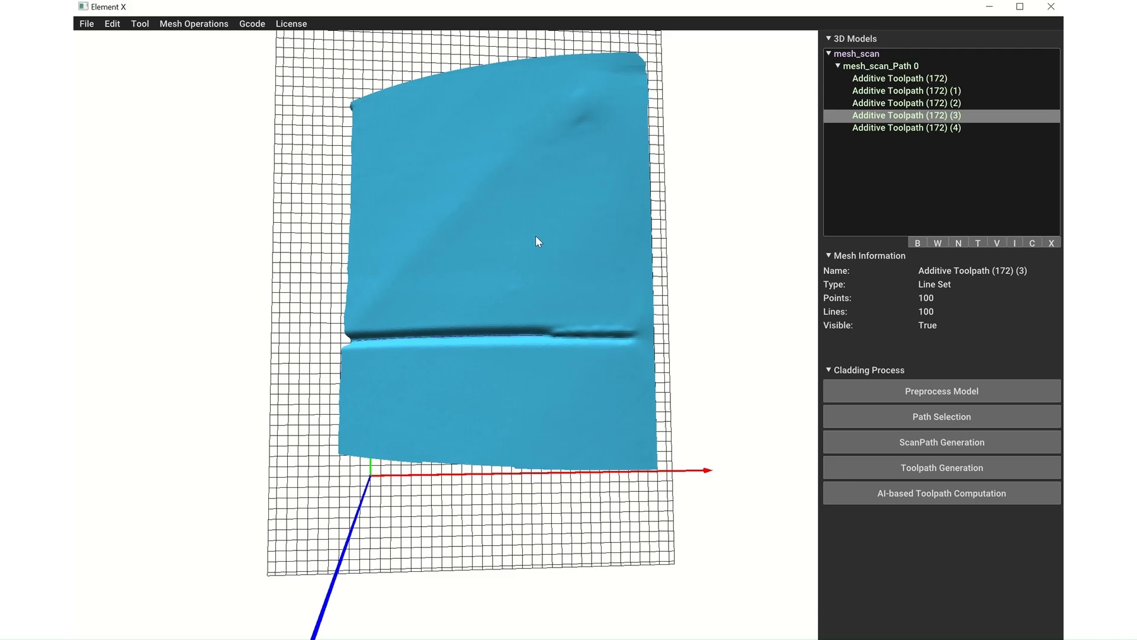
# Run path selection on mesh_scan, outline a closed four-corner region on the surface above the groove, and import the path
pyautogui.moveTo(536, 238); pyautogui.dragTo(491, 254)
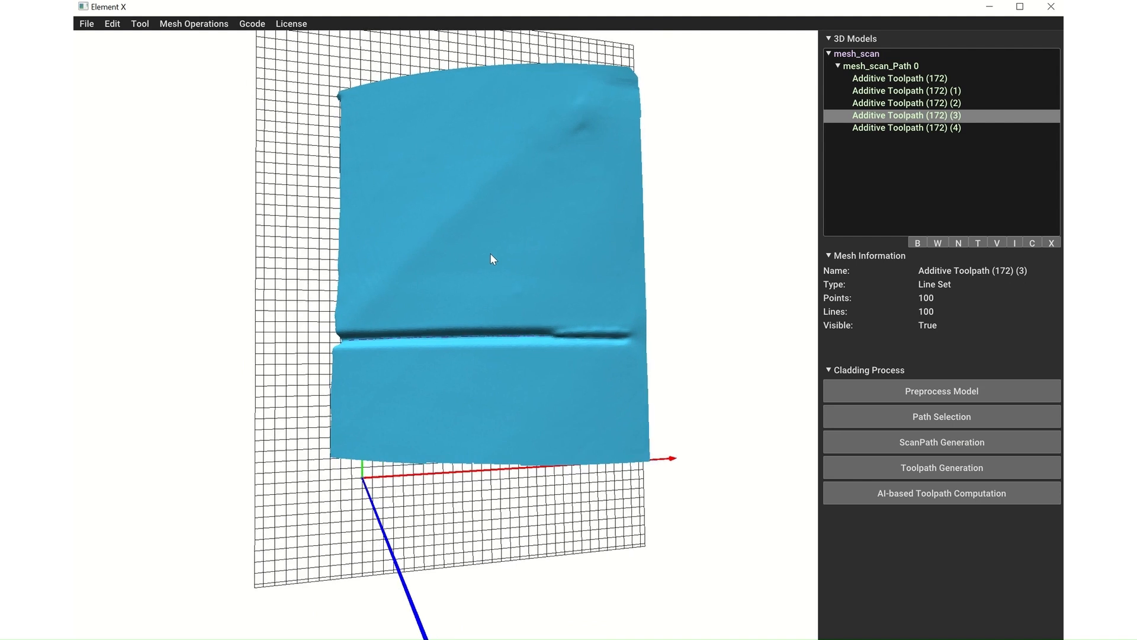
pyautogui.moveTo(581, 271); pyautogui.dragTo(503, 253)
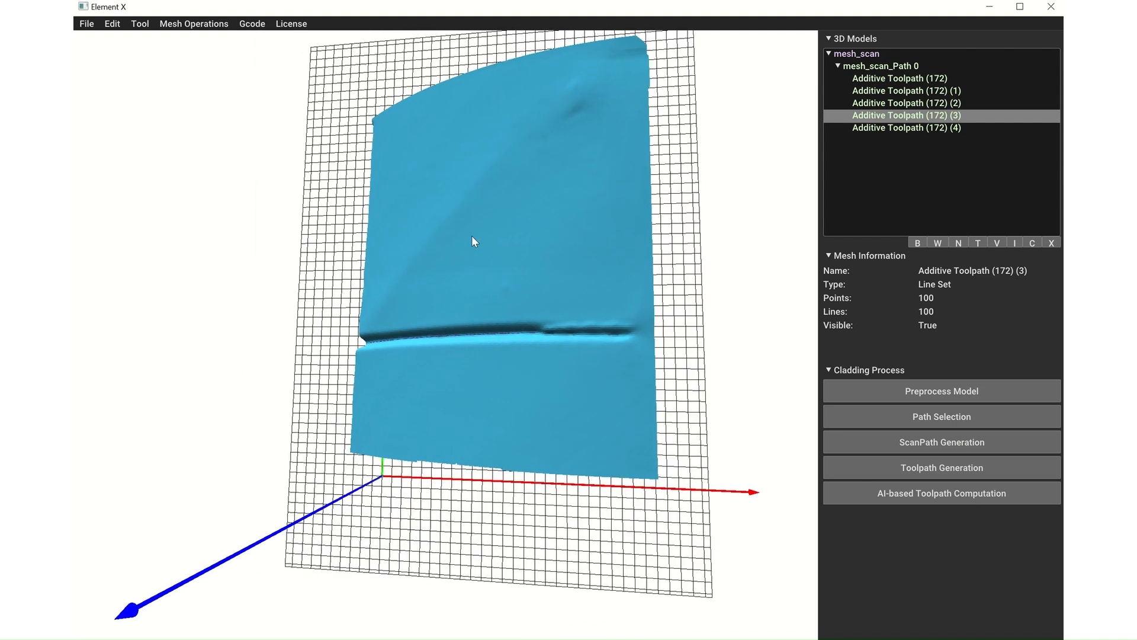
pyautogui.click(849, 413)
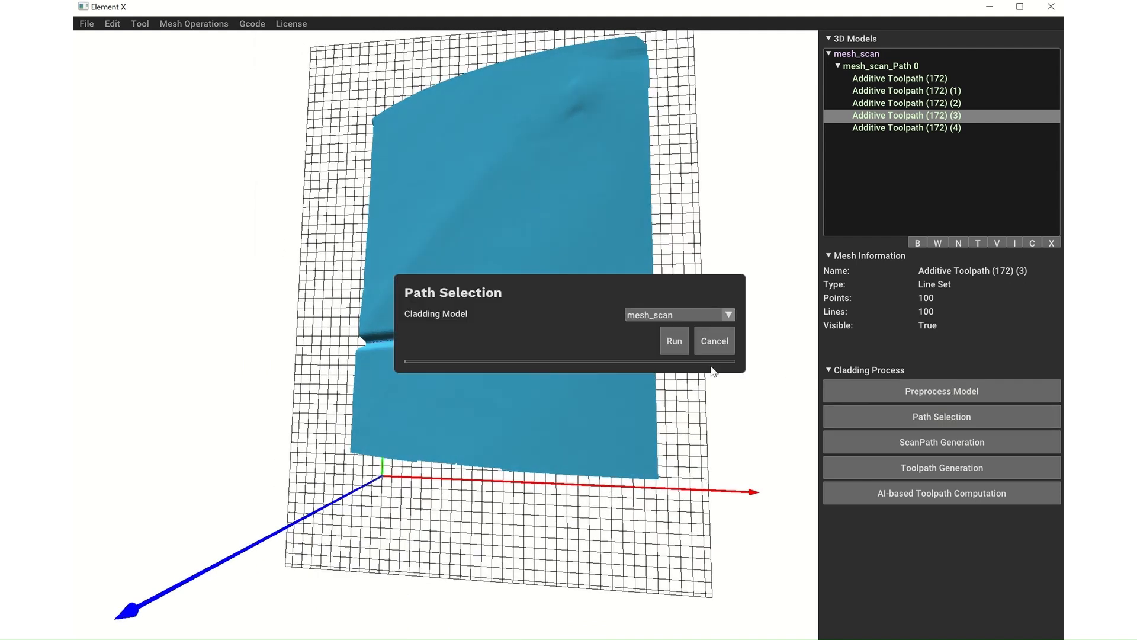
pyautogui.click(674, 342)
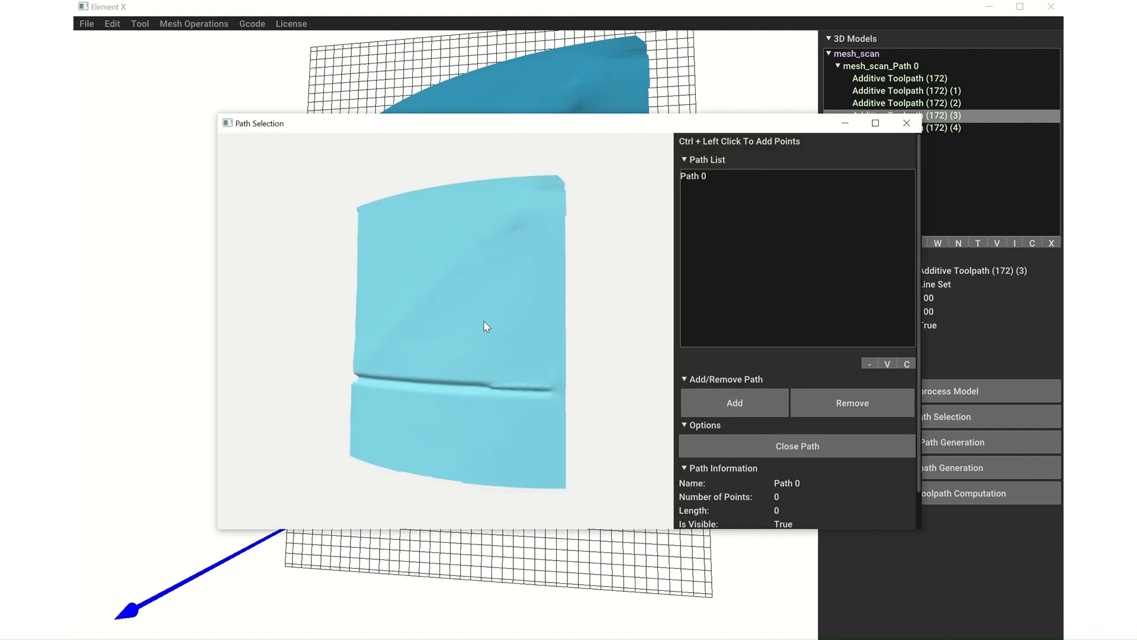
pyautogui.moveTo(485, 322); pyautogui.dragTo(514, 325)
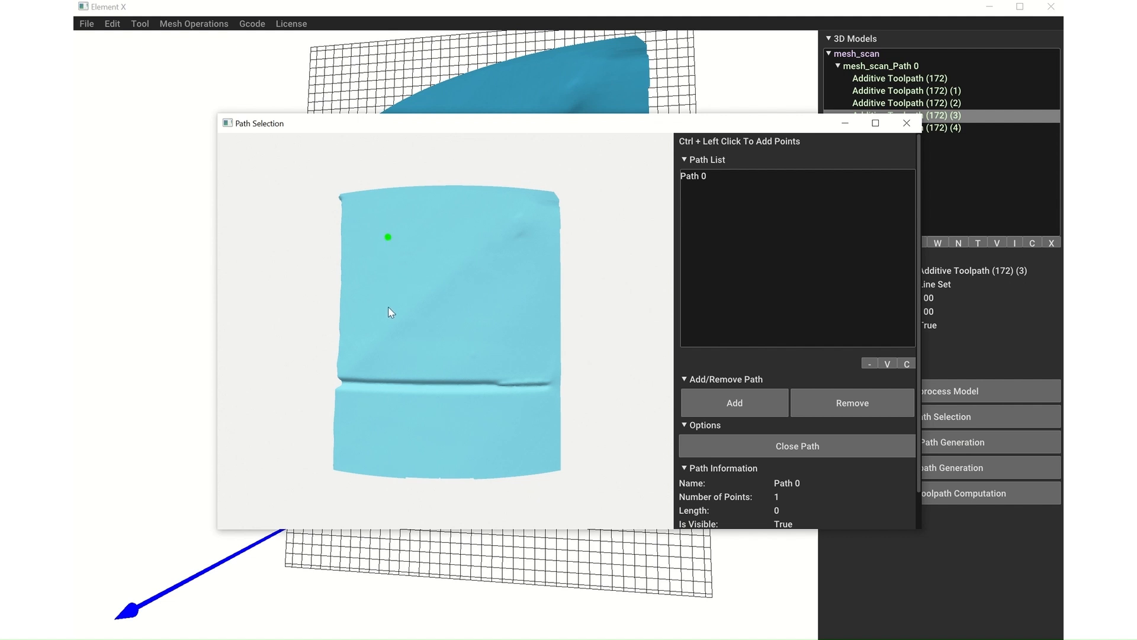
pyautogui.keyDown('ctrl'); pyautogui.click(487, 306); pyautogui.keyUp('ctrl')
pyautogui.click(769, 453)
pyautogui.moveTo(480, 400); pyautogui.dragTo(473, 332)
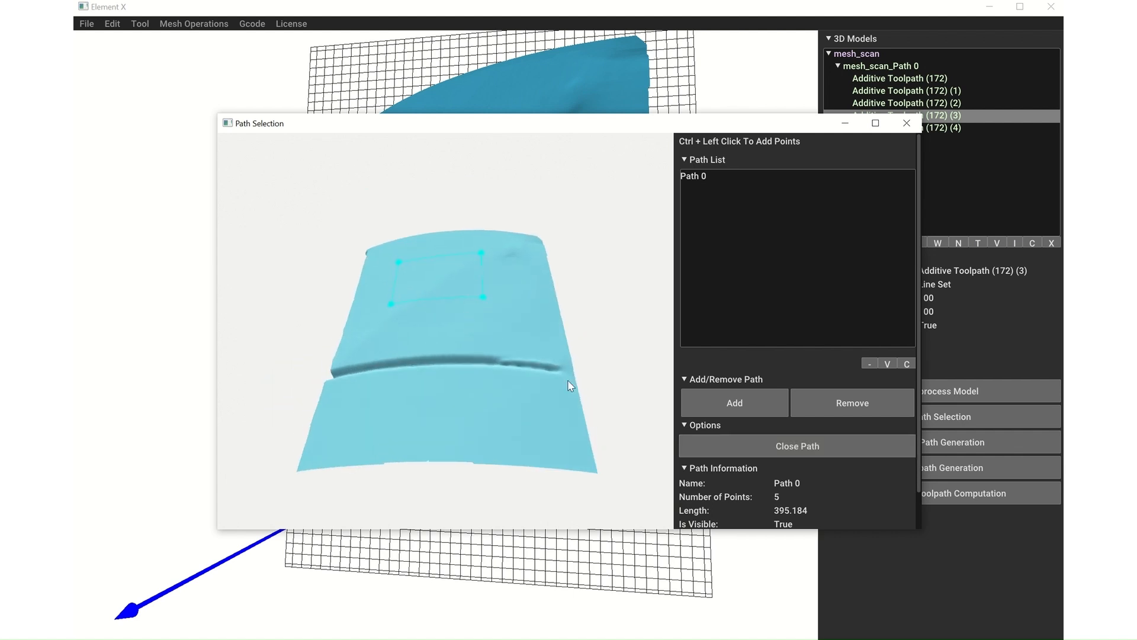
pyautogui.scroll(-1, 735, 468)
pyautogui.click(758, 514)
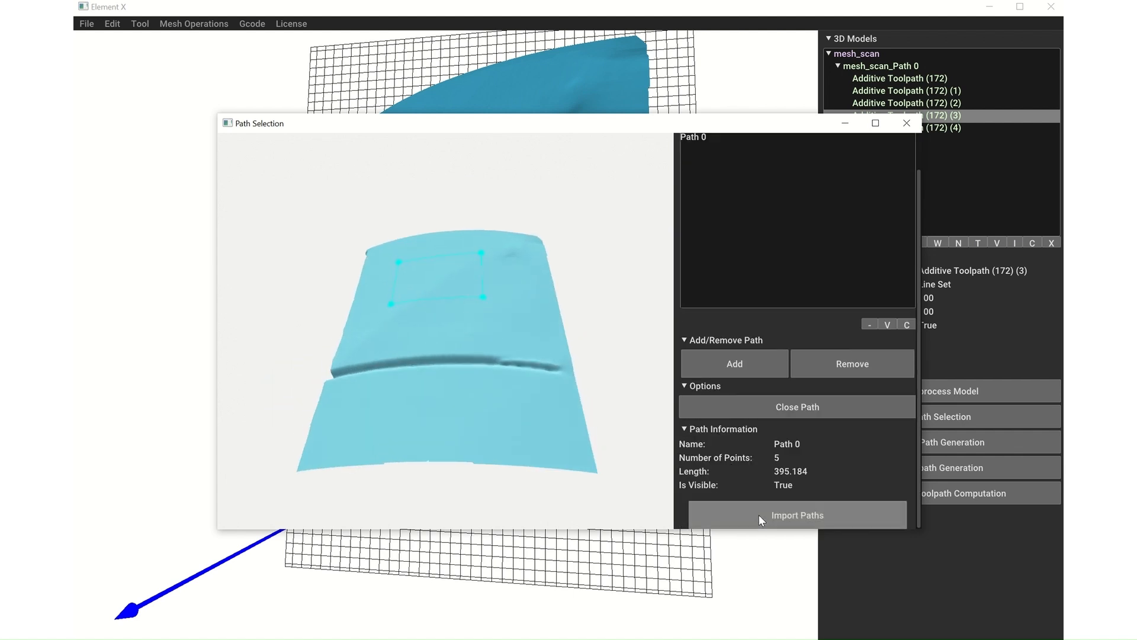
# Place two points, one above the other, inside the four-corner region on mesh_scan to define the infill direction
pyautogui.scroll(-5, 534, 446)
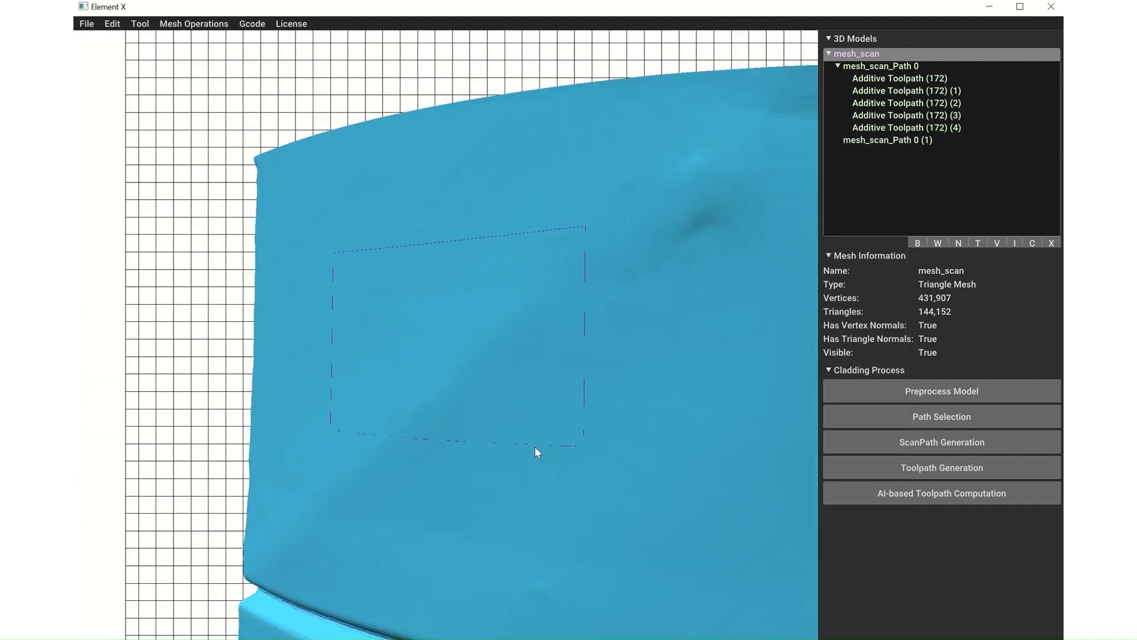
pyautogui.click(453, 291)
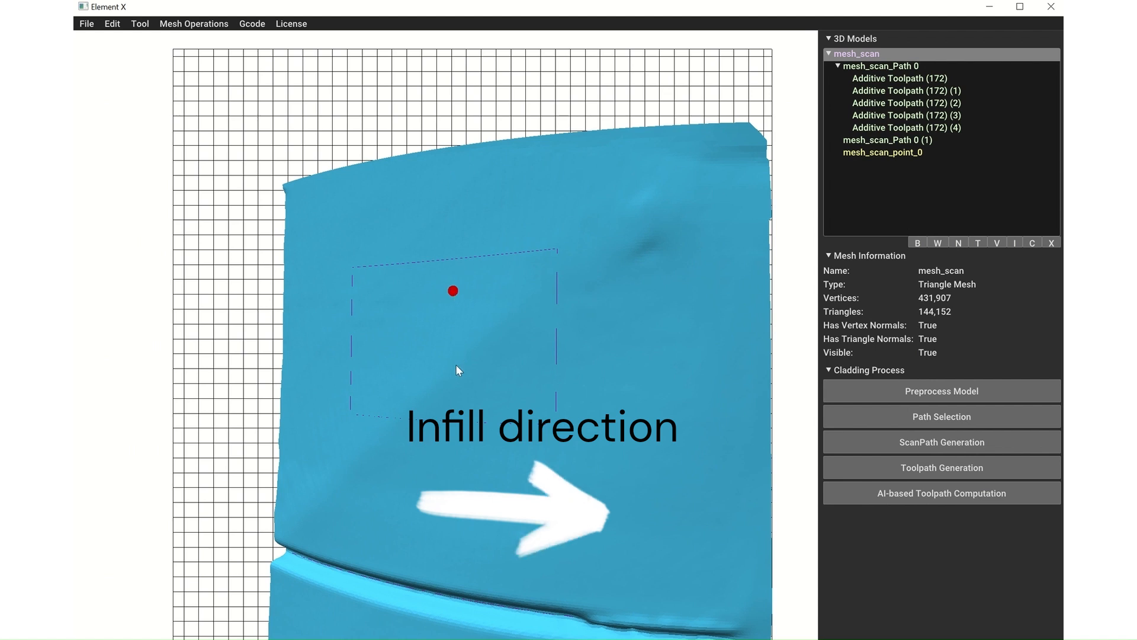
pyautogui.click(451, 392)
pyautogui.scroll(-5, 549, 449)
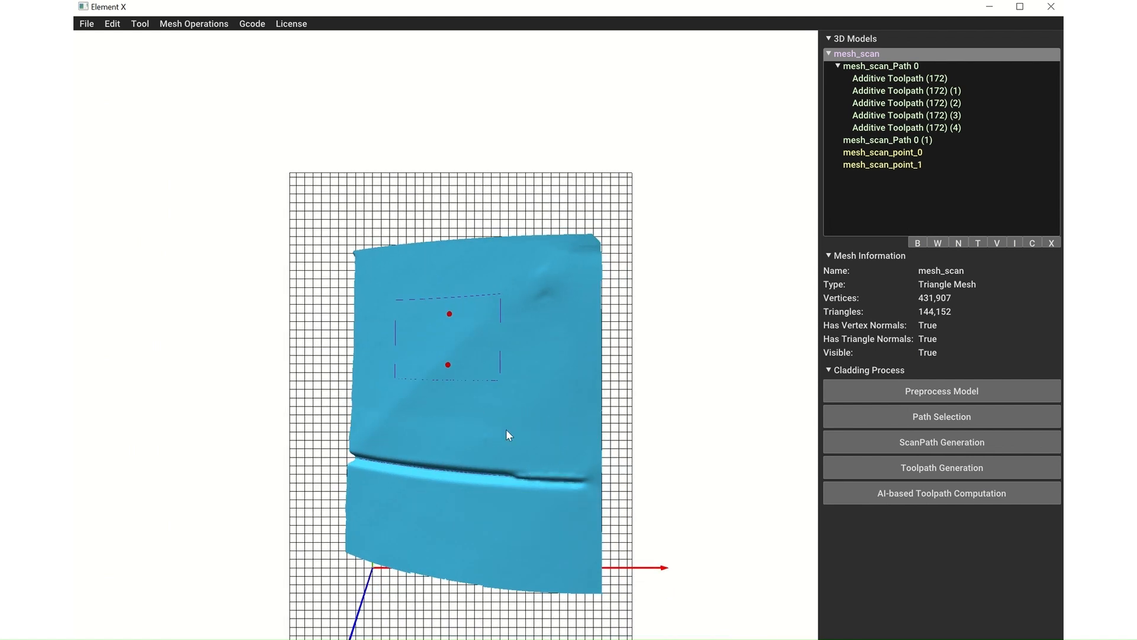
pyautogui.moveTo(506, 428); pyautogui.dragTo(503, 368)
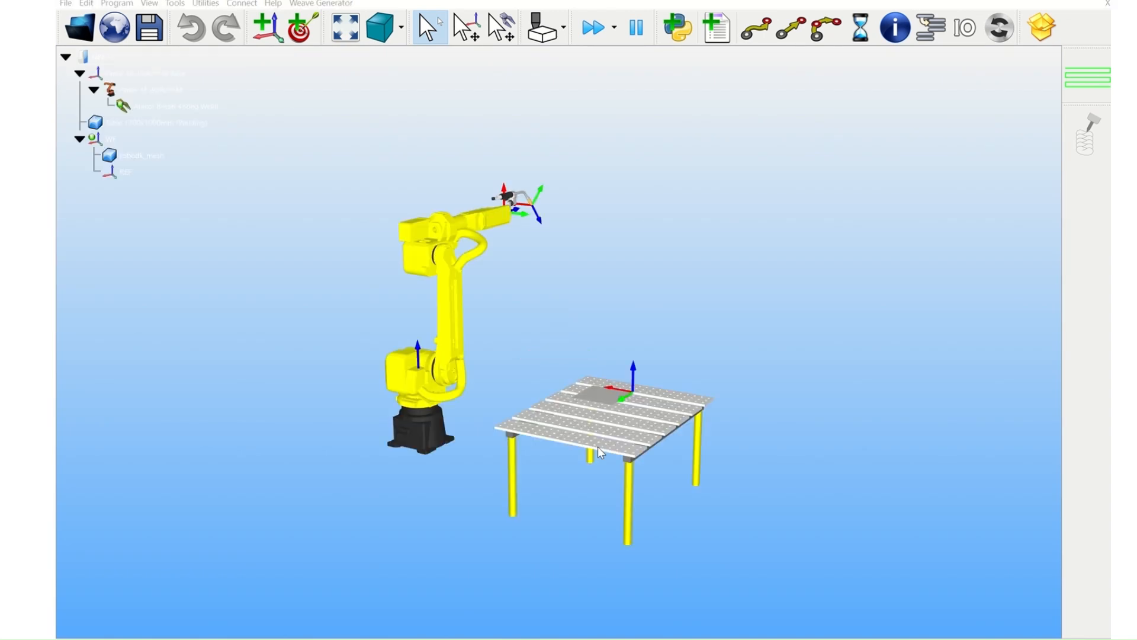
# Simulate the infill toolpath in RoboDK with WF as the working frame and mark the simulation as successful
pyautogui.click(538, 280)
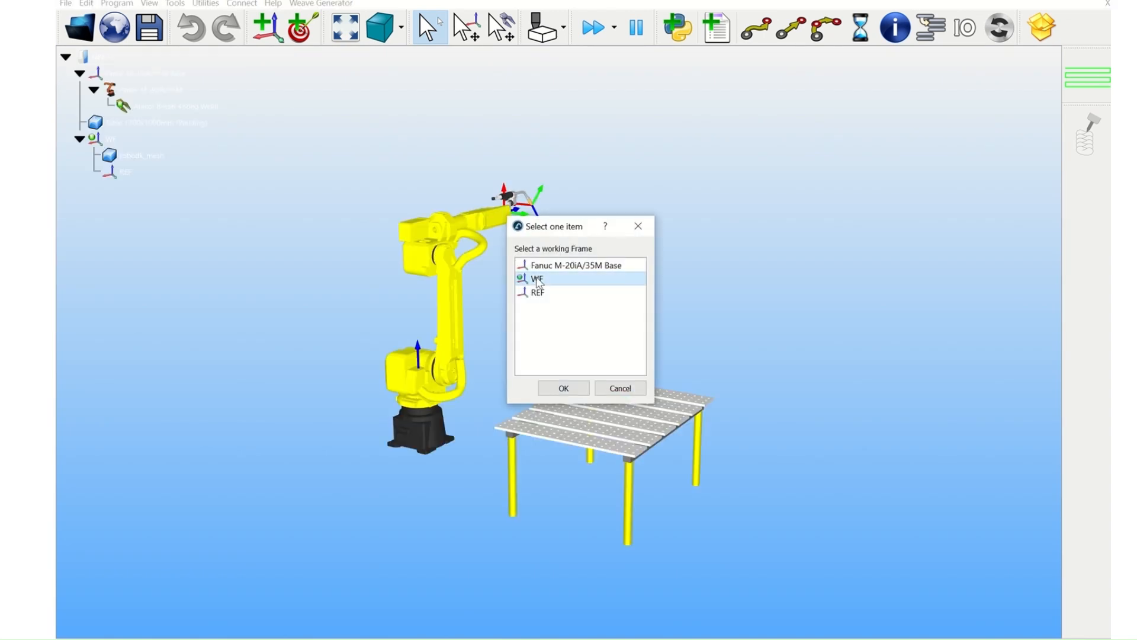
pyautogui.doubleClick(538, 280)
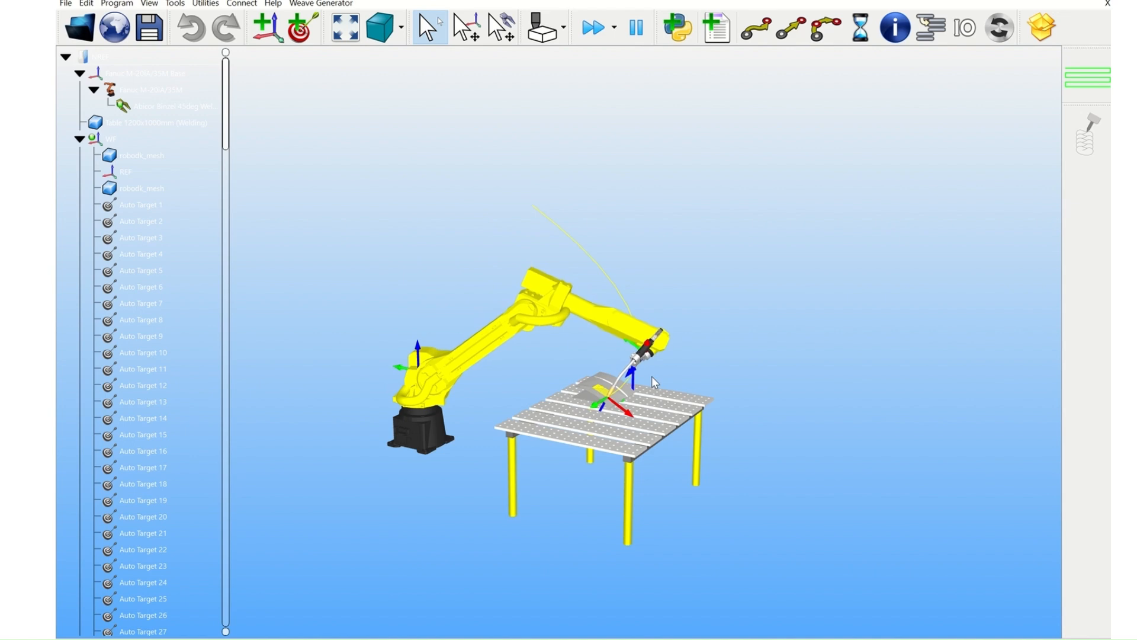
pyautogui.scroll(2, 587, 384)
pyautogui.scroll(5, 587, 384)
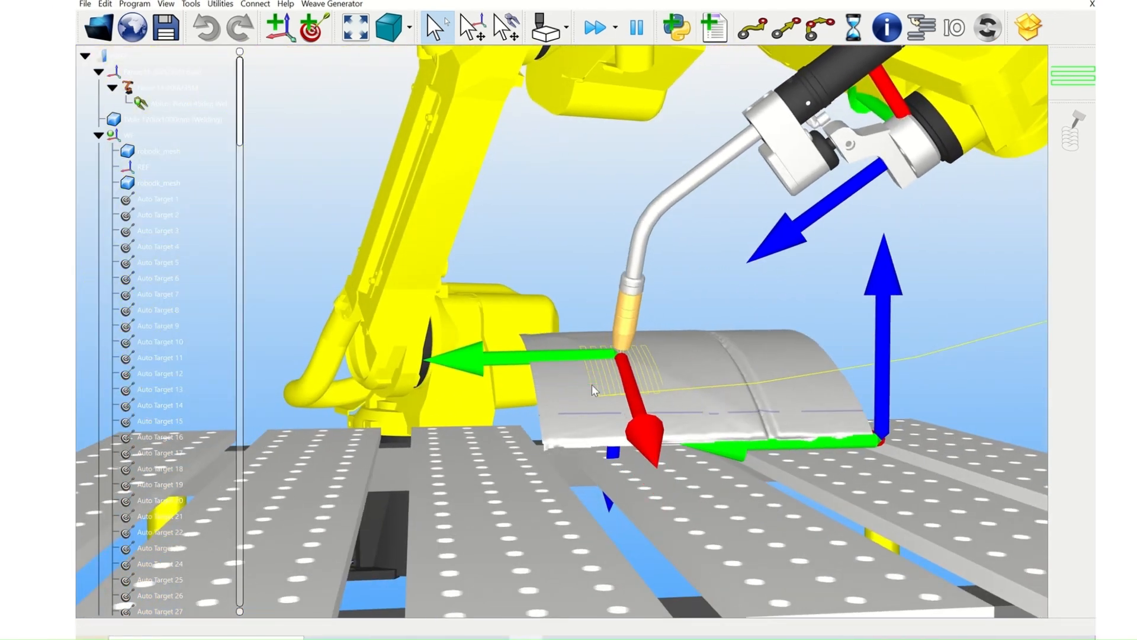
pyautogui.scroll(-4, 592, 385)
pyautogui.scroll(1, 592, 385)
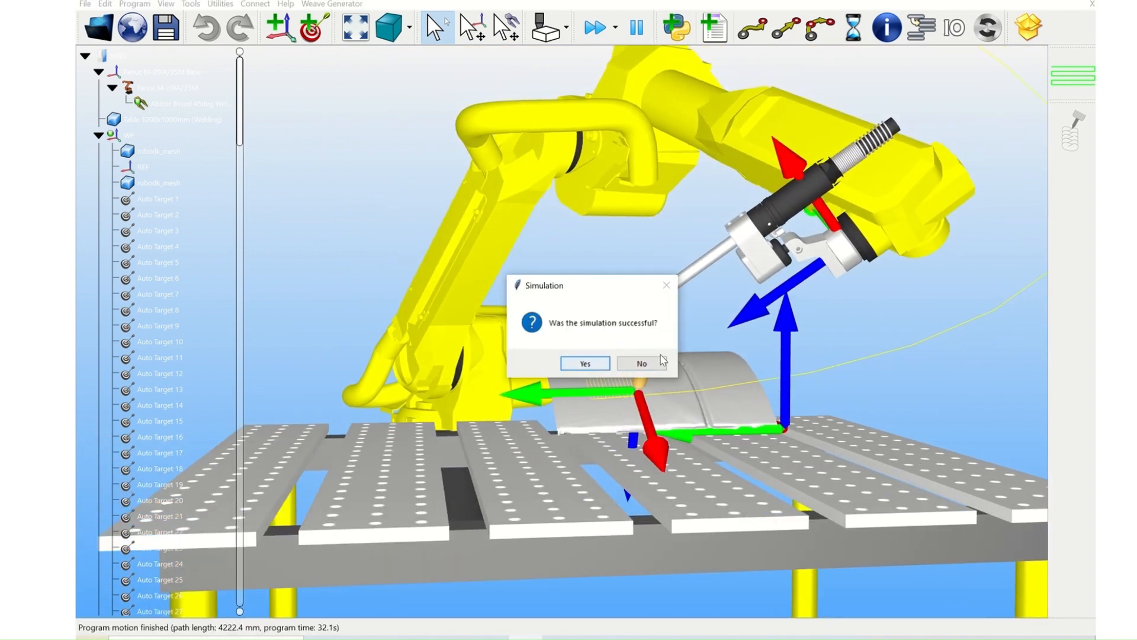
pyautogui.click(593, 364)
# Place two points side by side inside the region on mesh_scan to define a different infill direction
pyautogui.scroll(3, 664, 392)
pyautogui.scroll(-3, 664, 392)
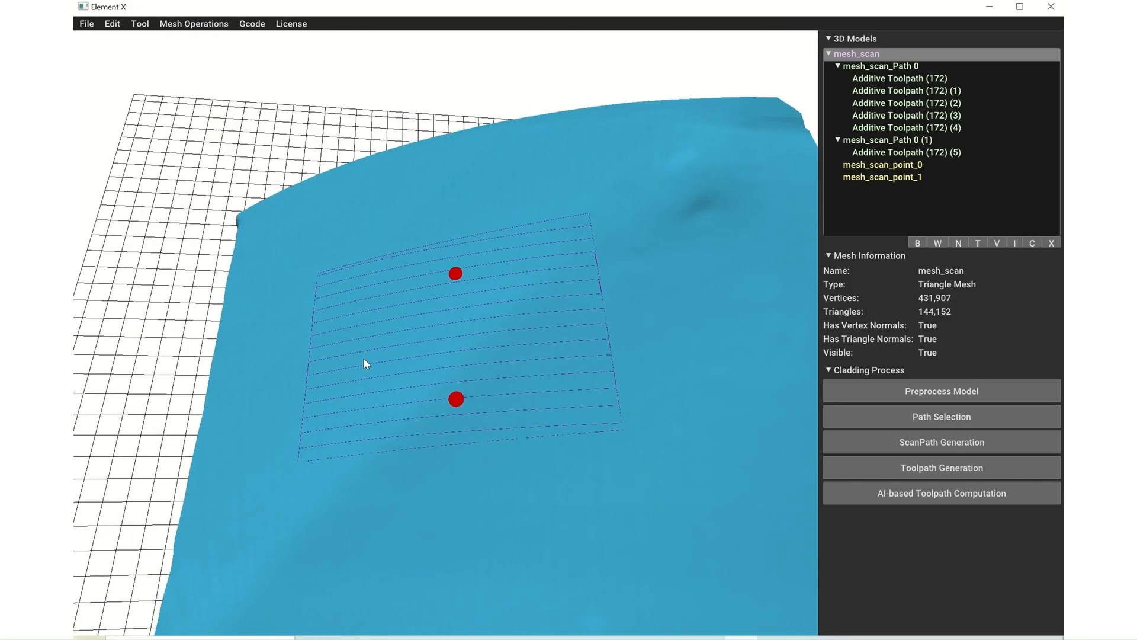
pyautogui.click(364, 359)
pyautogui.click(536, 332)
# Generate the toolpath with the changed infill direction and simulate it in RoboDK with WF as the working frame
pyautogui.click(916, 468)
pyautogui.click(604, 261)
pyautogui.click(609, 288)
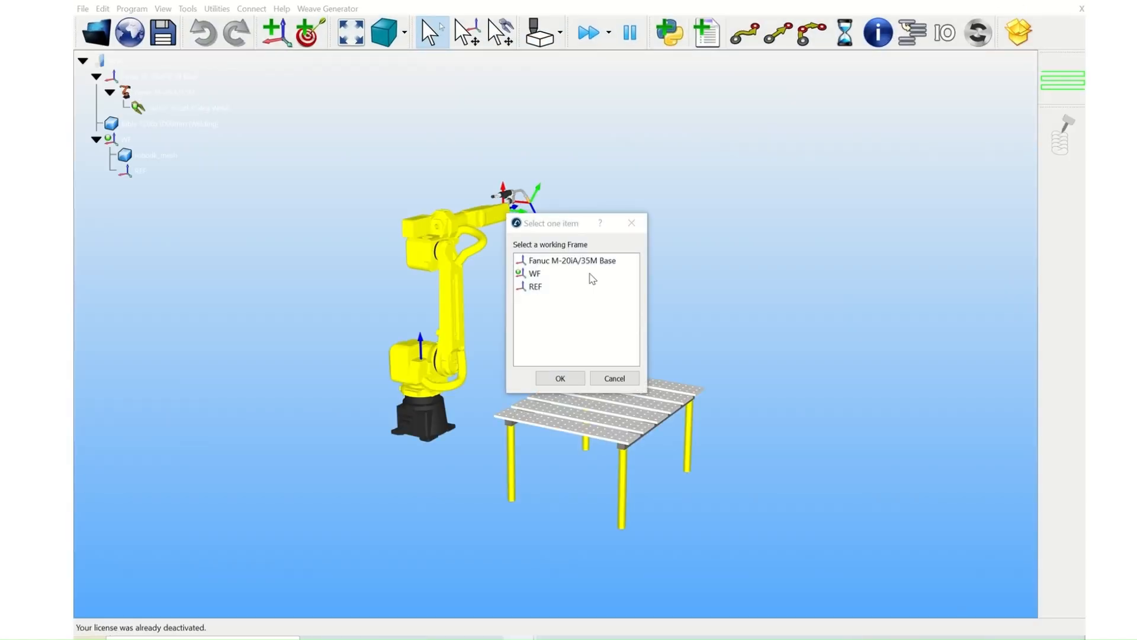
pyautogui.doubleClick(590, 274)
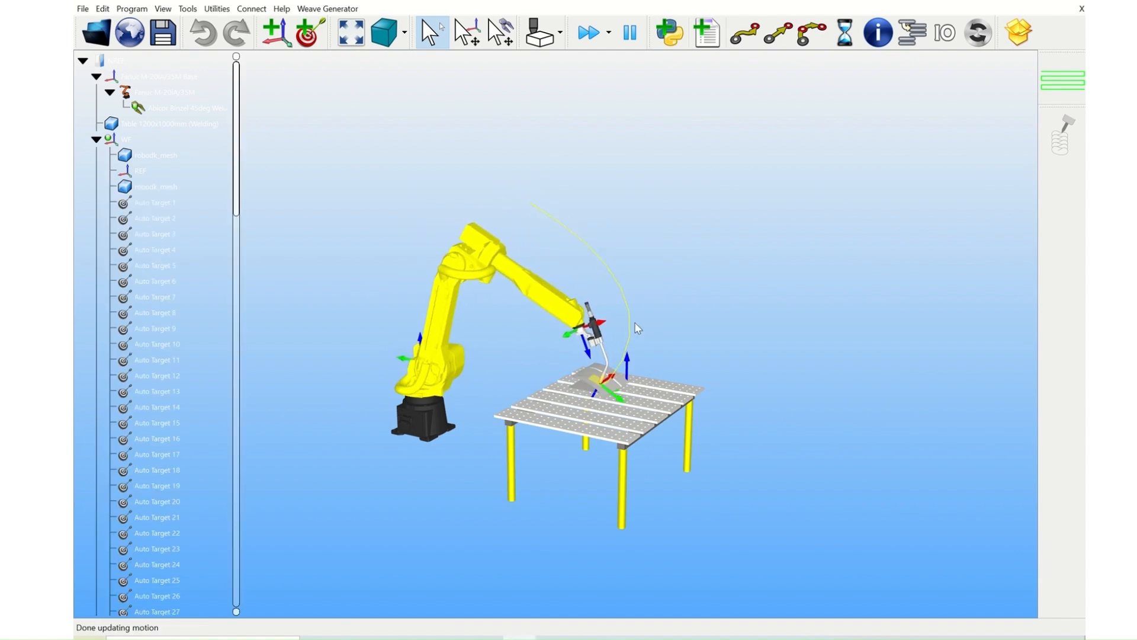
# Examine the torch tracing the redirected infill on the scanned plate, and mark the simulation as successful
pyautogui.scroll(3, 602, 368)
pyautogui.scroll(6, 603, 367)
pyautogui.moveTo(620, 399); pyautogui.dragTo(643, 342, button='right')
pyautogui.scroll(-3, 535, 398)
pyautogui.scroll(1, 681, 328)
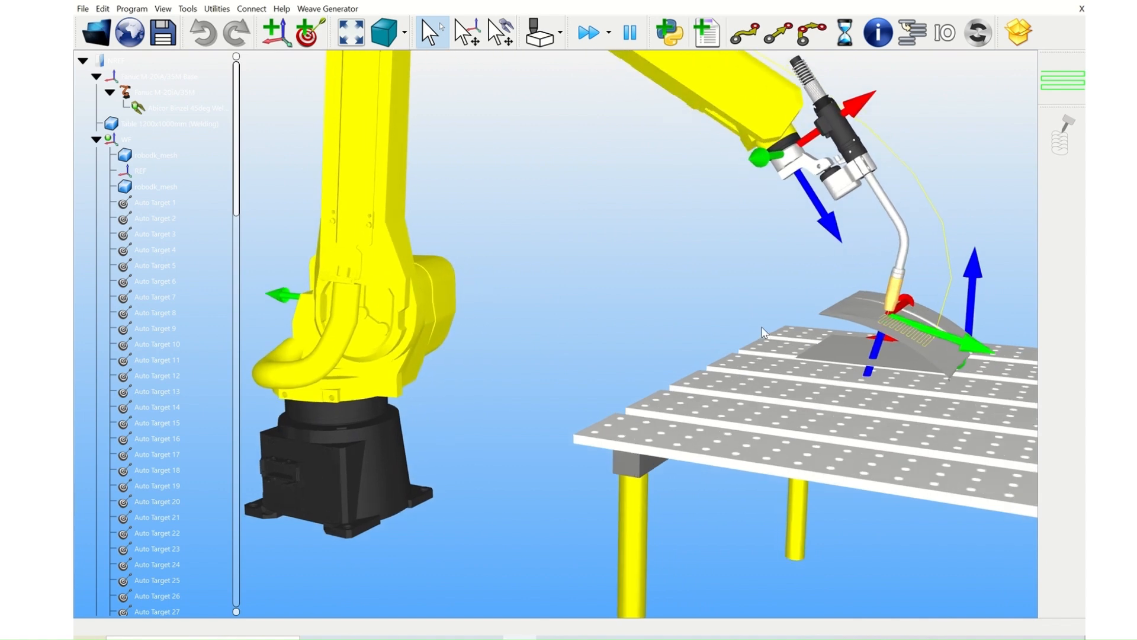
pyautogui.scroll(-4, 711, 335)
pyautogui.scroll(5, 996, 200)
pyautogui.click(584, 366)
# Outline the broad upper face of Scan_light_clean with a closed seven-point path and import it
pyautogui.scroll(-4, 620, 423)
pyautogui.scroll(2, 672, 420)
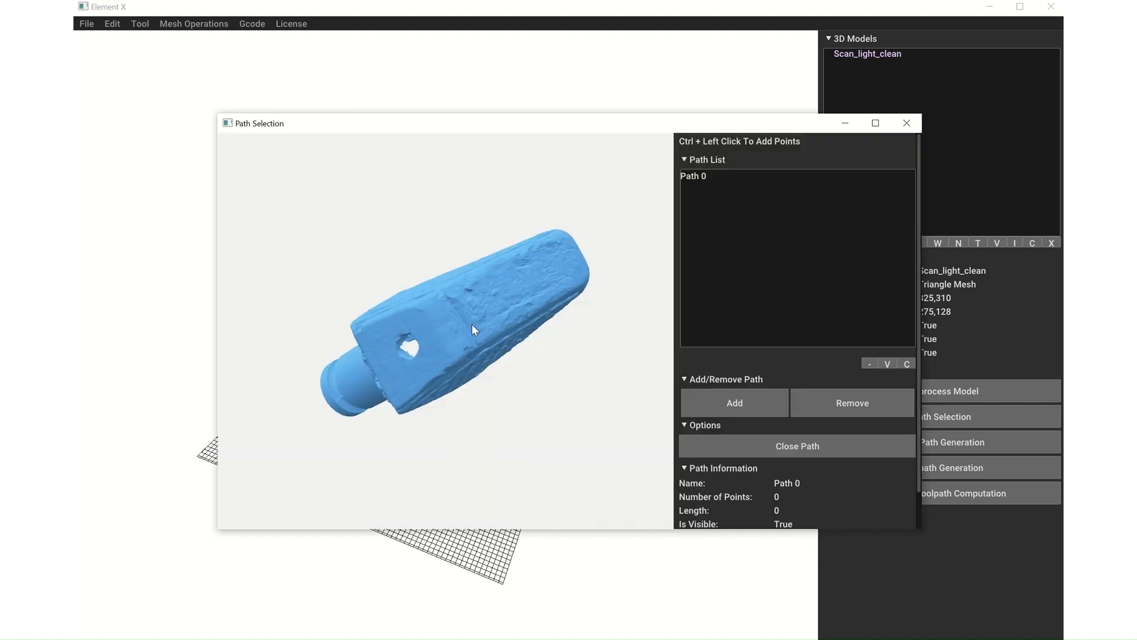
pyautogui.keyDown('ctrl'); pyautogui.click(480, 339); pyautogui.keyUp('ctrl')
pyautogui.keyDown('ctrl'); pyautogui.click(580, 283); pyautogui.keyUp('ctrl')
pyautogui.keyDown('ctrl'); pyautogui.click(585, 264); pyautogui.keyUp('ctrl')
pyautogui.keyDown('ctrl'); pyautogui.click(569, 240); pyautogui.keyUp('ctrl')
pyautogui.keyDown('ctrl'); pyautogui.click(464, 284); pyautogui.keyUp('ctrl')
pyautogui.click(767, 451)
pyautogui.scroll(-1, 776, 480)
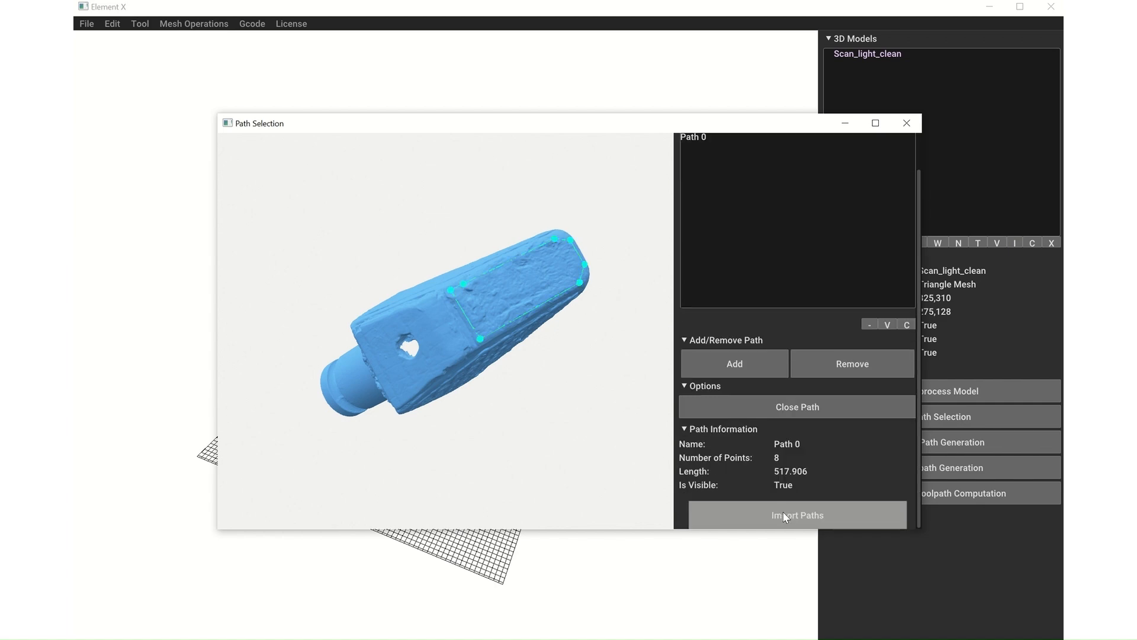
pyautogui.click(783, 514)
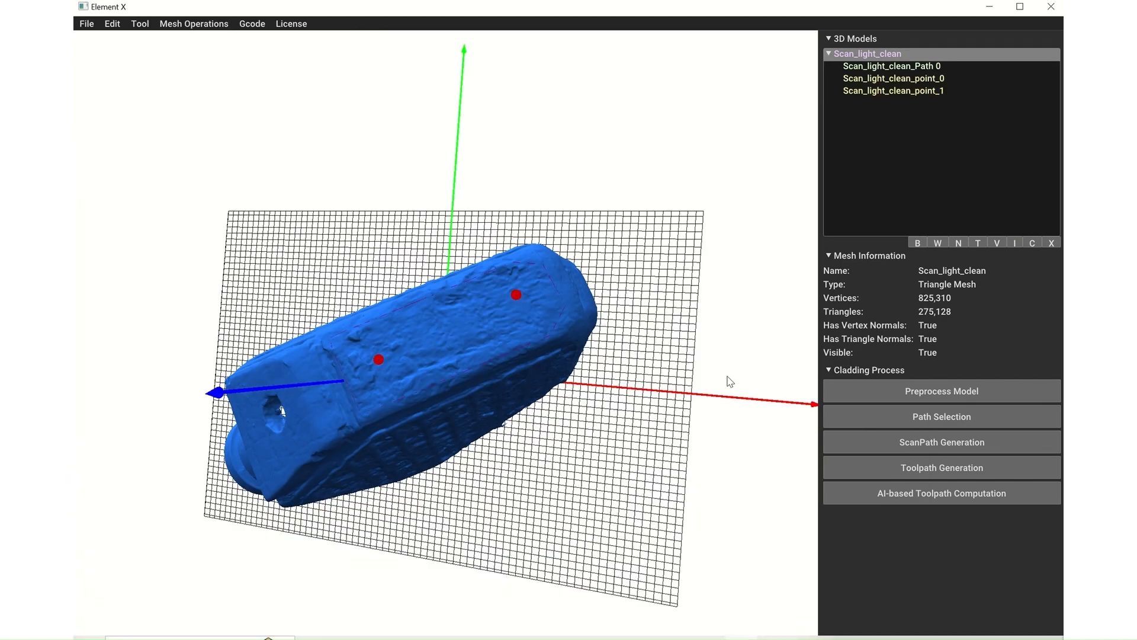
# Generate the toolpath for the outlined face of Scan_light_clean and simulate it in RoboDK
pyautogui.click(941, 468)
pyautogui.click(724, 275)
pyautogui.click(675, 446)
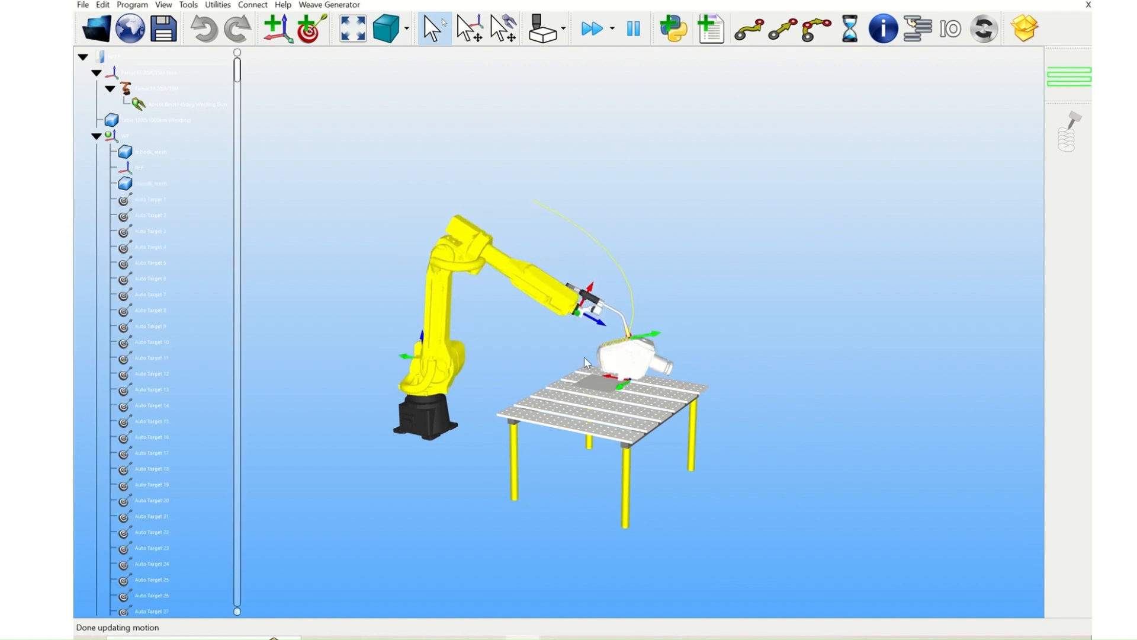
# Examine the torch's motion over the face of the scanned part by viewing it up close and scrubbing the motion program
pyautogui.scroll(6, 621, 339)
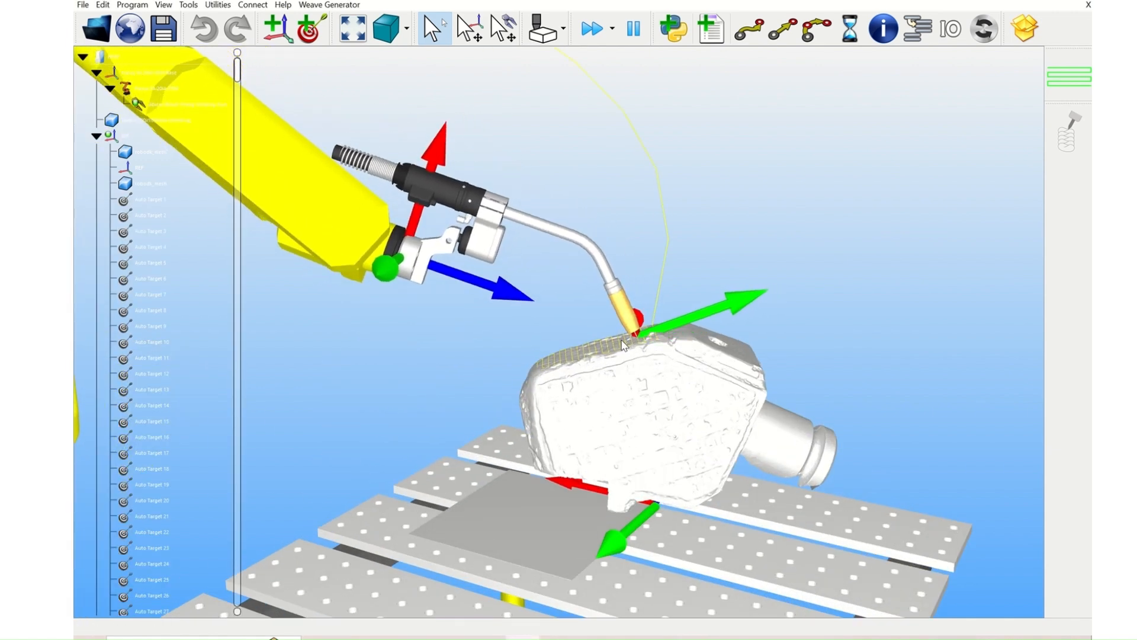
pyautogui.moveTo(663, 374); pyautogui.dragTo(597, 386, button='right')
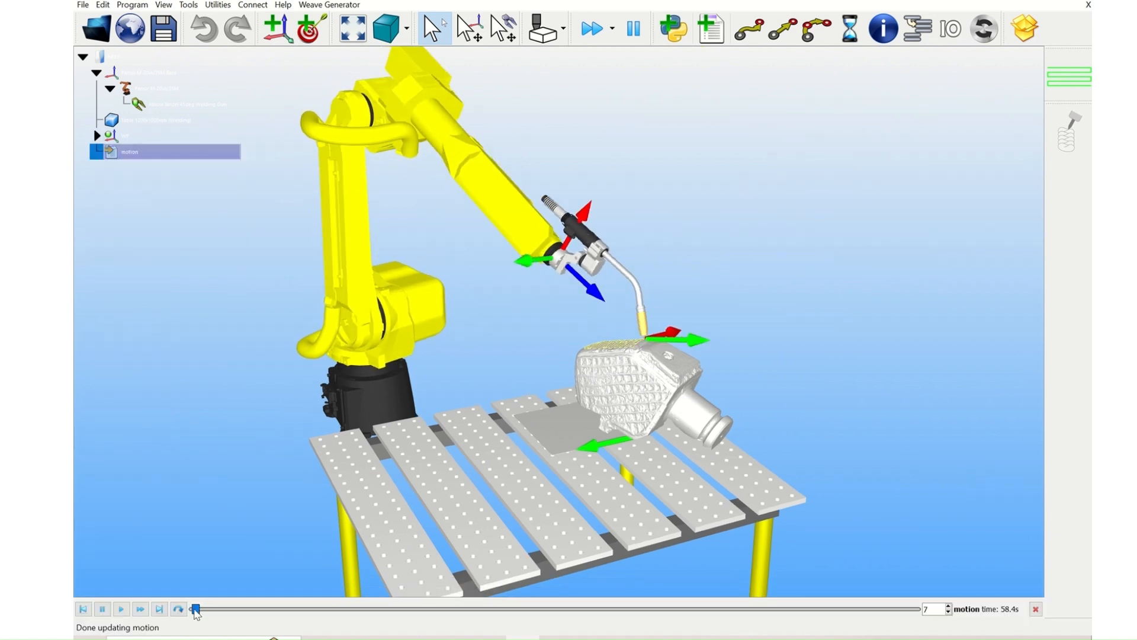
pyautogui.moveTo(195, 609)
pyautogui.mouseDown()
pyautogui.moveTo(744, 609)
pyautogui.moveTo(859, 594)
pyautogui.moveTo(474, 599)
pyautogui.moveTo(279, 616)
pyautogui.moveTo(173, 609)
pyautogui.mouseUp()
pyautogui.click(641, 366)
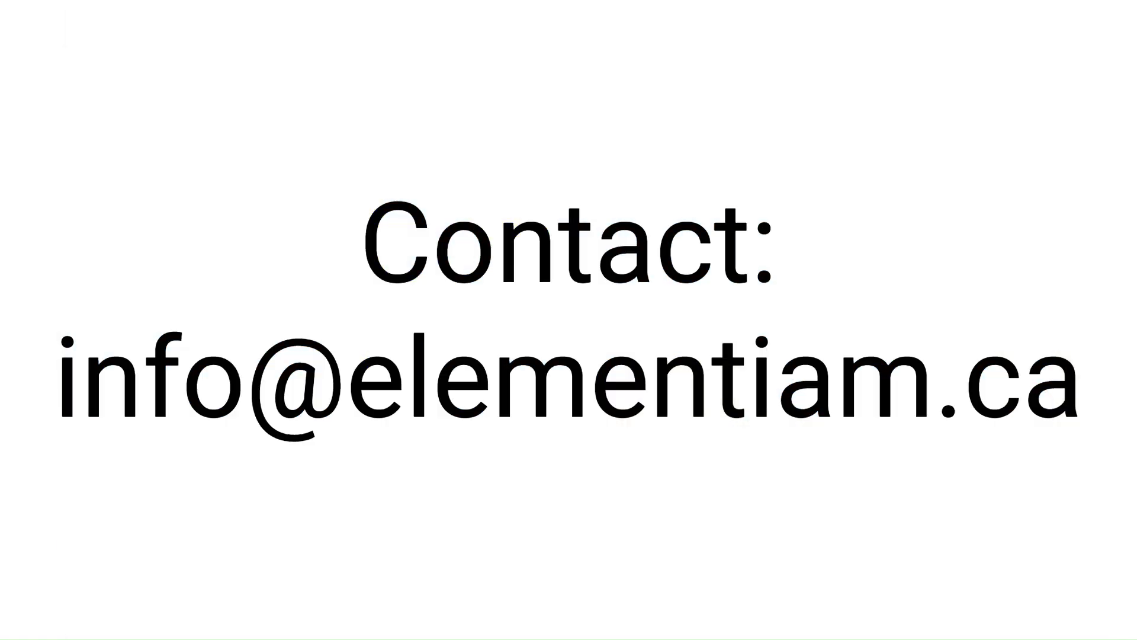